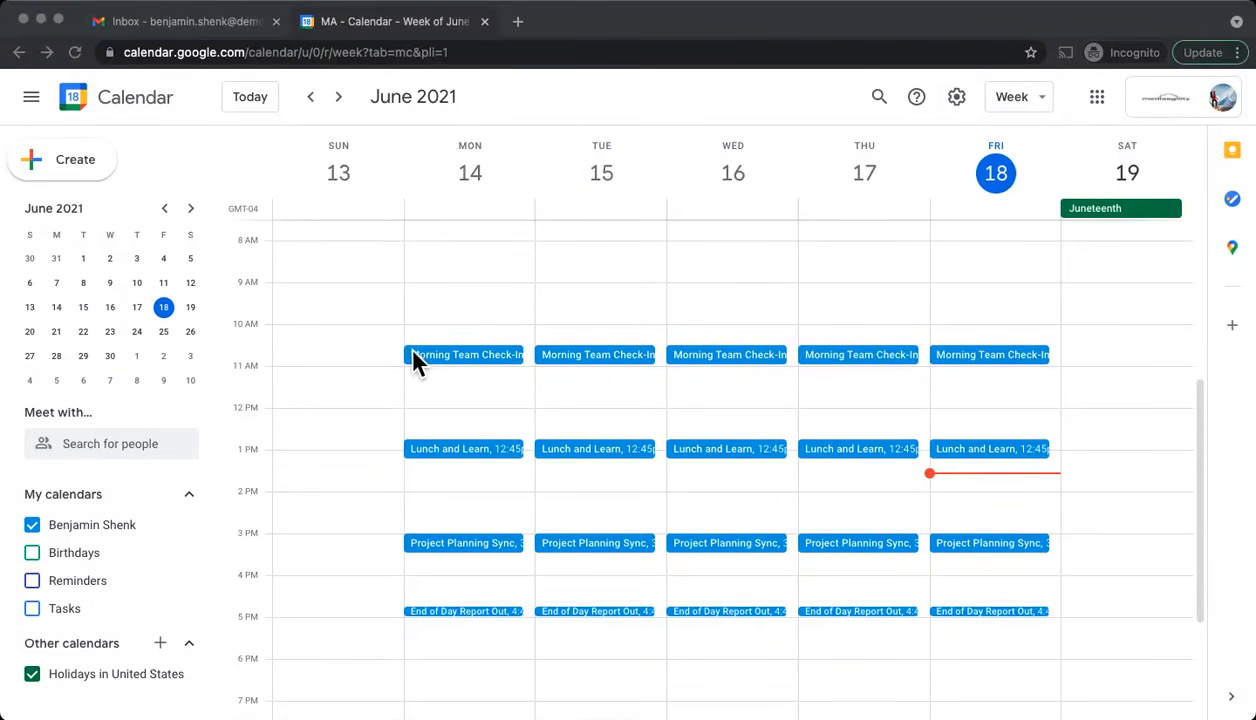
Step: Hide and show again the primary personal calendar and the Holidays in United States calendar
{"action": "left_click", "coordinate": [35, 537]}
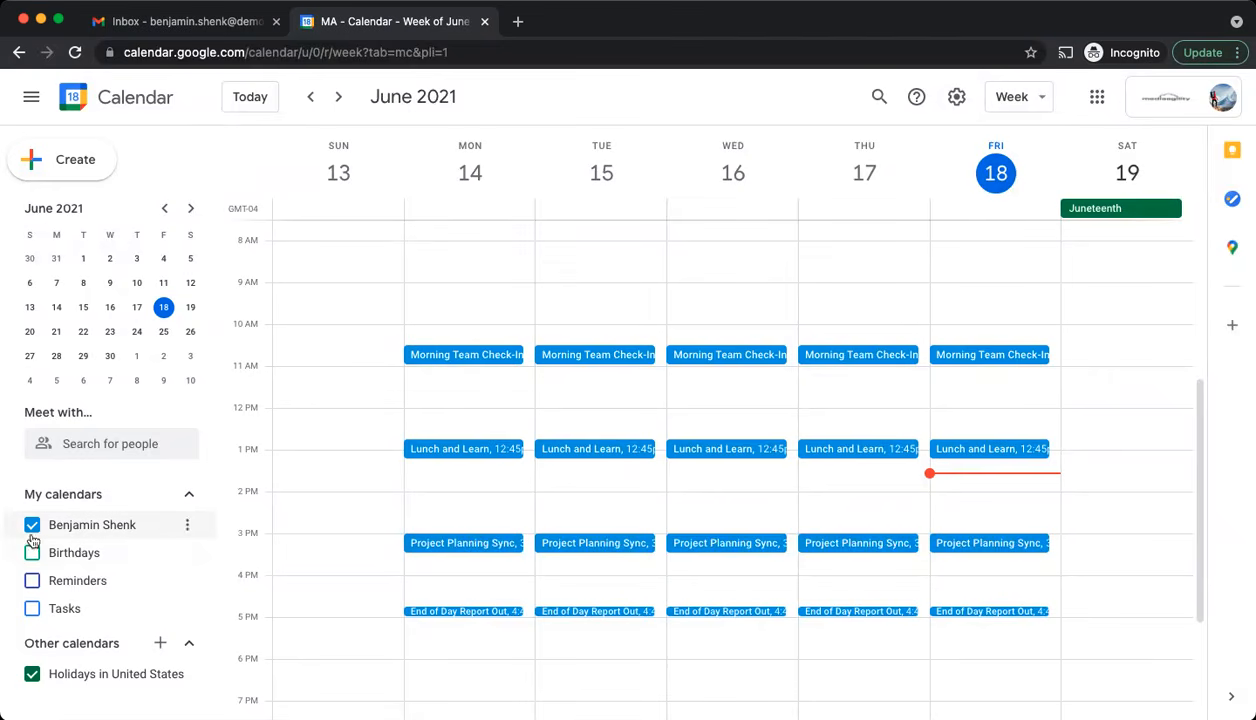
{"action": "left_click", "coordinate": [33, 528]}
{"action": "left_click", "coordinate": [33, 526]}
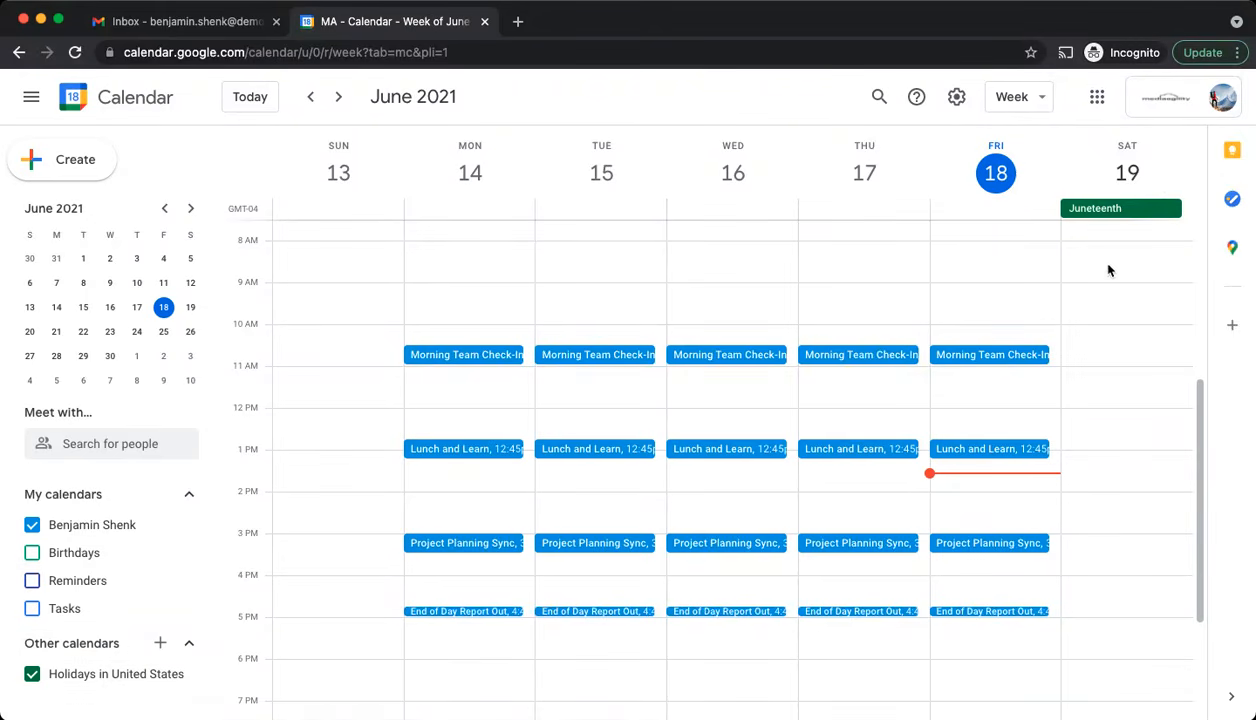
{"action": "left_click", "coordinate": [33, 677]}
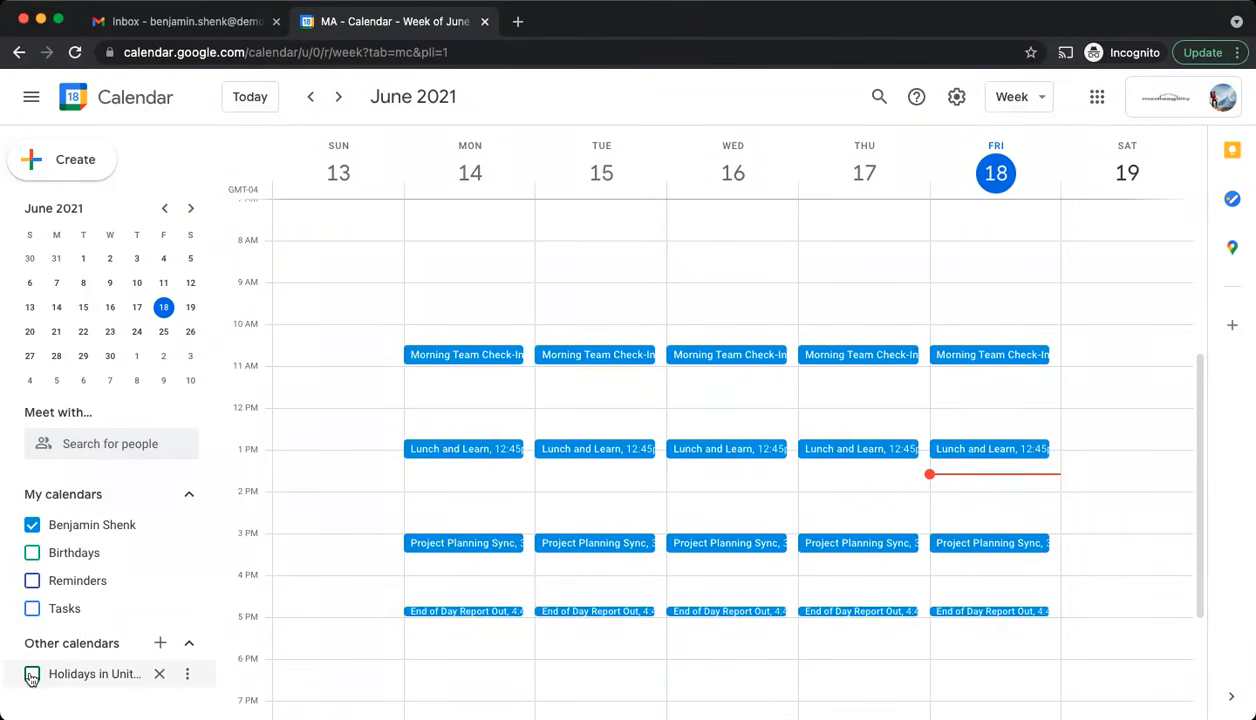
{"action": "left_click", "coordinate": [32, 675]}
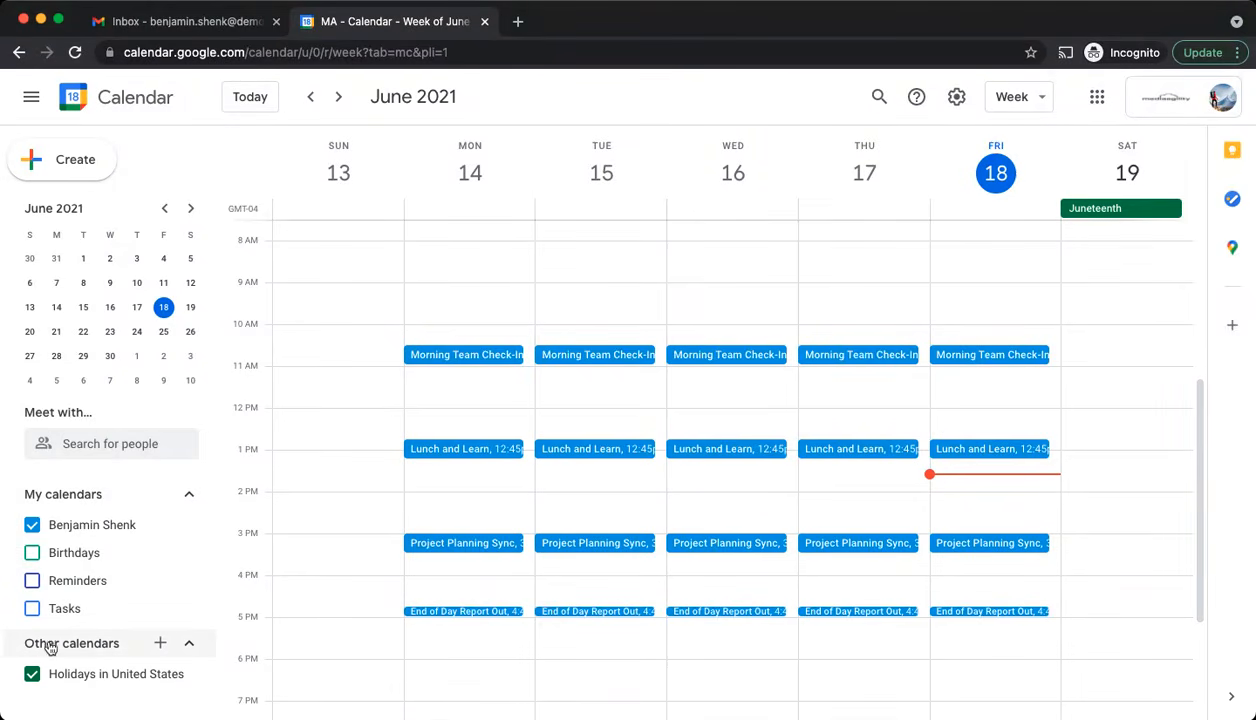
Step: Add the Head Office Test-4-East-Conference Room (10) resource calendar, return to the week view and hide that room's calendar
{"action": "left_click", "coordinate": [160, 646]}
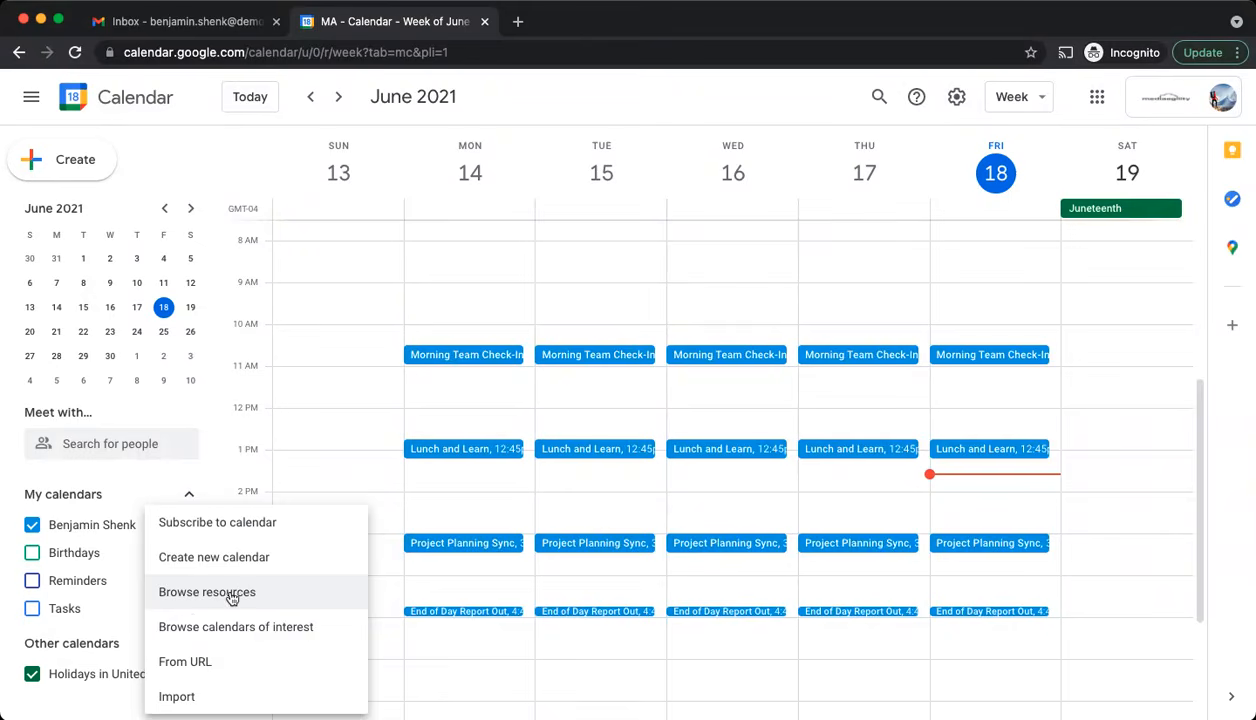
{"action": "left_click", "coordinate": [167, 592]}
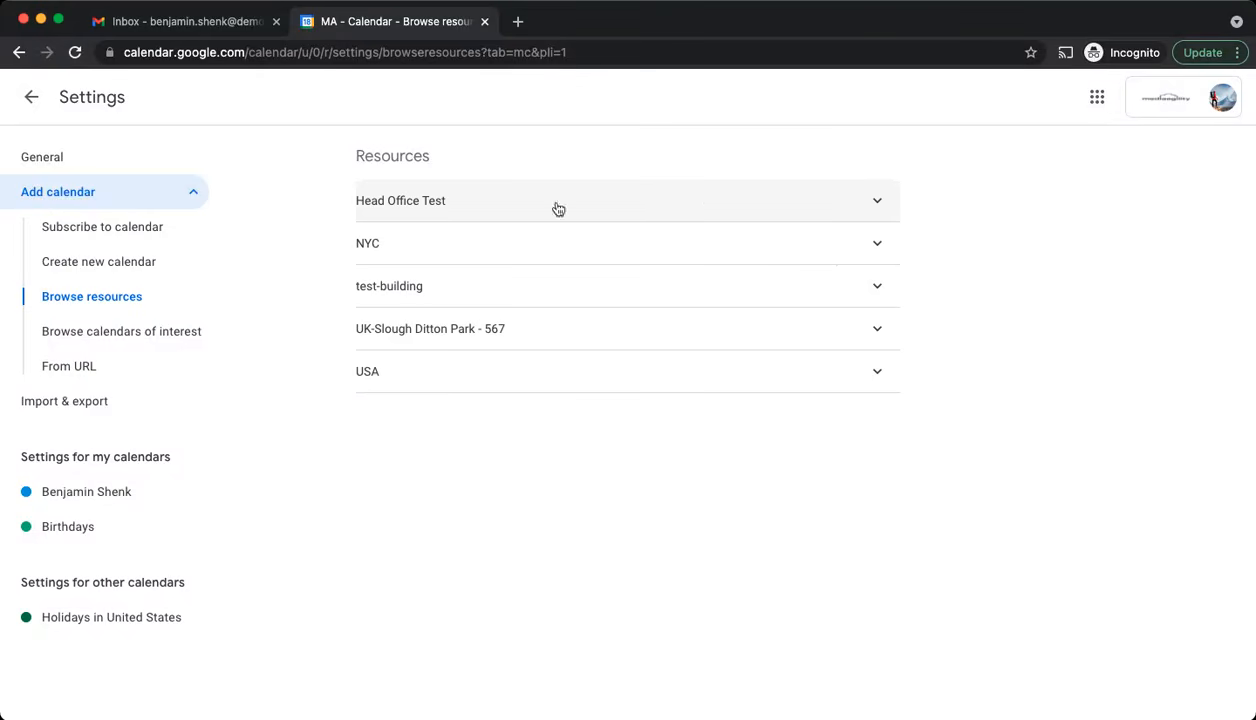
{"action": "left_click", "coordinate": [878, 205]}
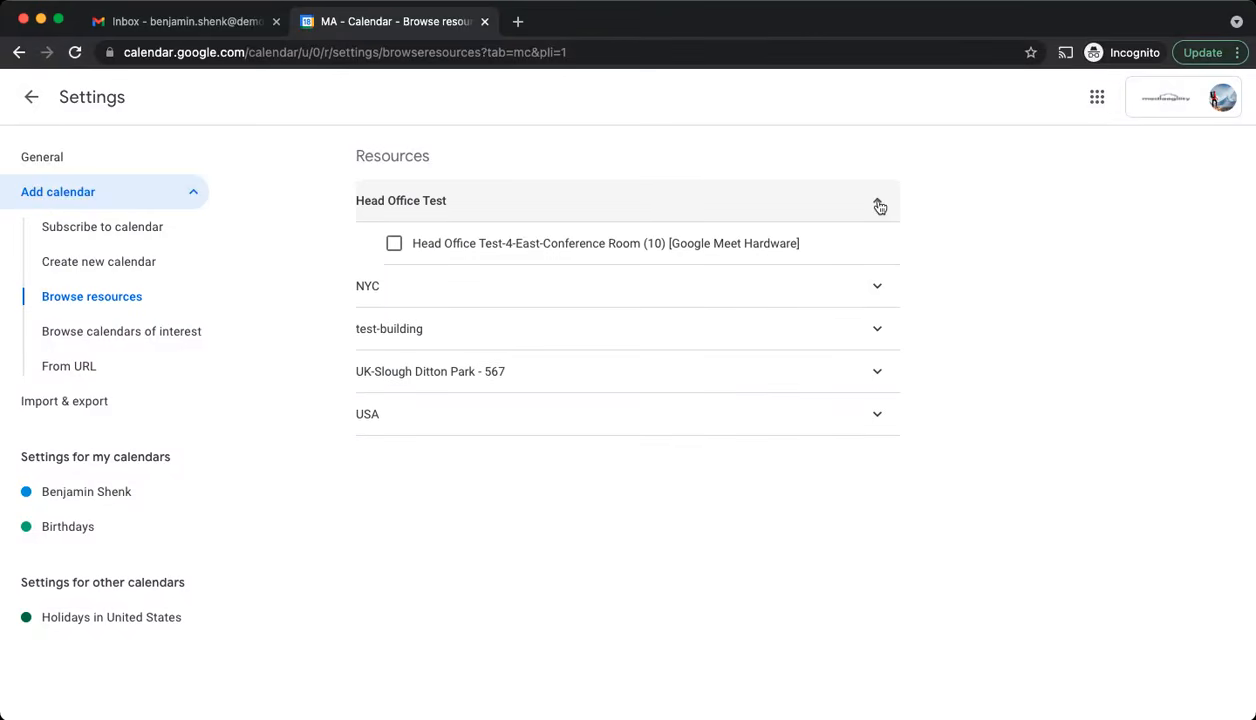
{"action": "left_click", "coordinate": [394, 246]}
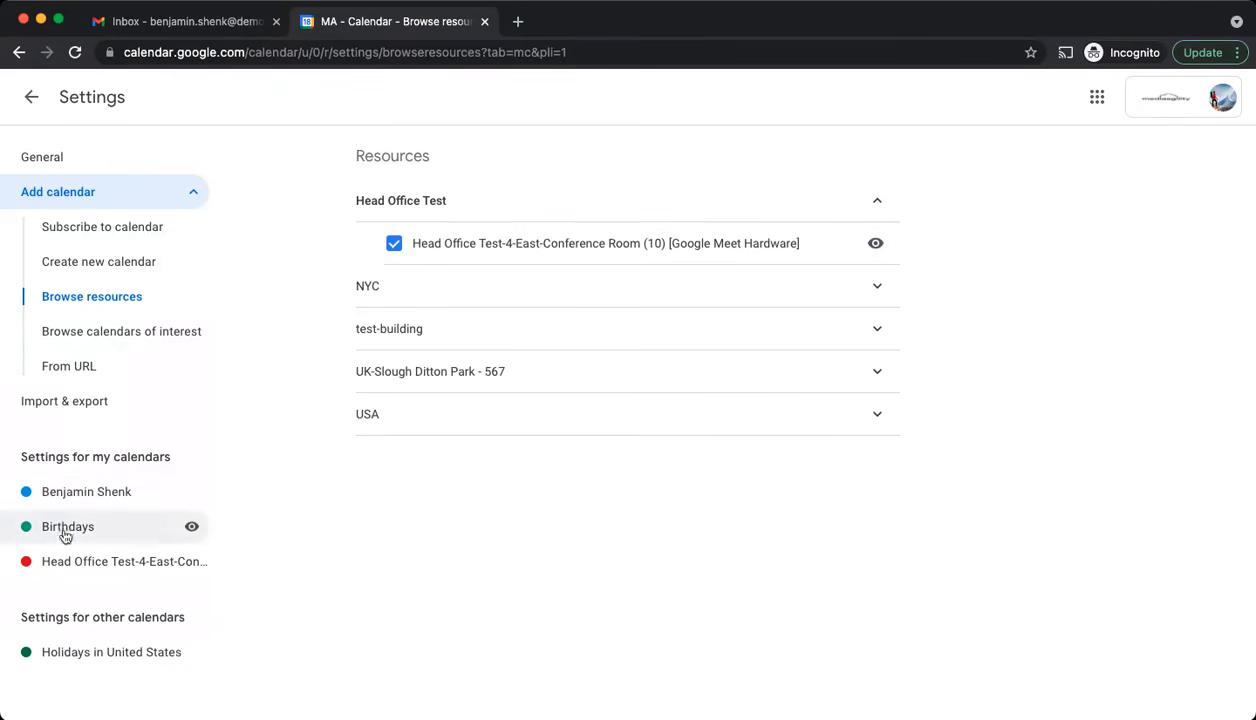
{"action": "left_click", "coordinate": [31, 97]}
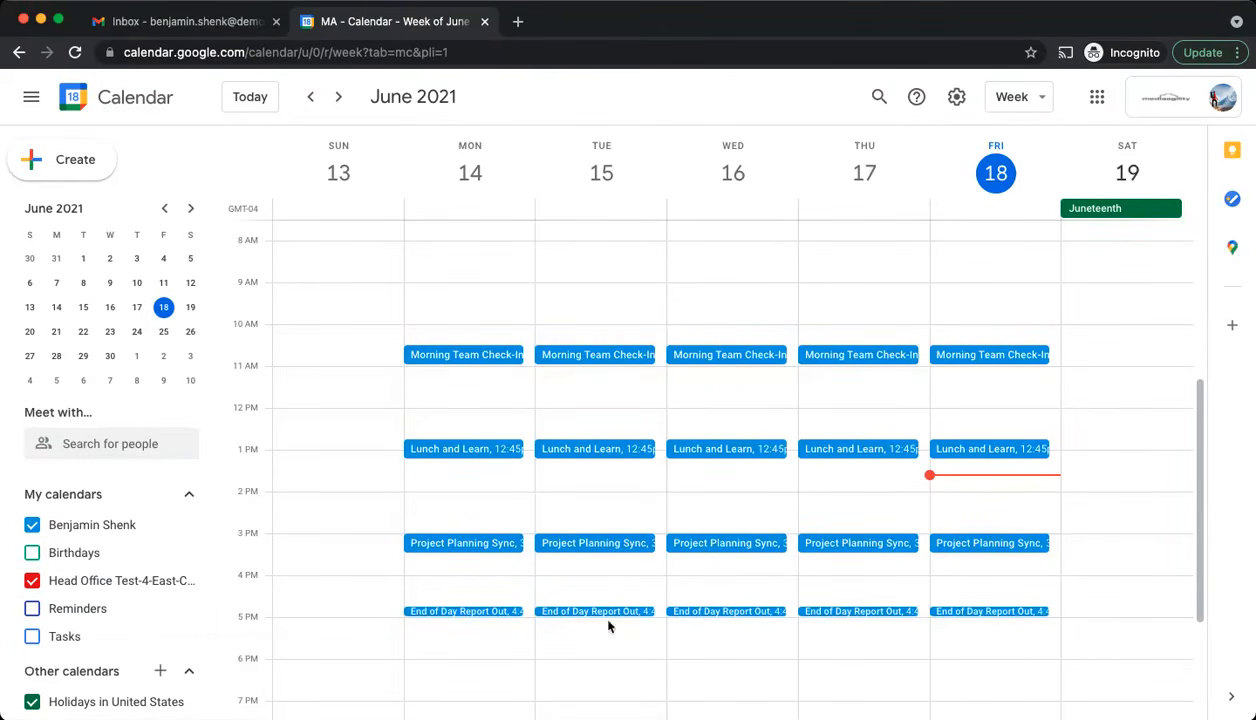
{"action": "left_click", "coordinate": [32, 582]}
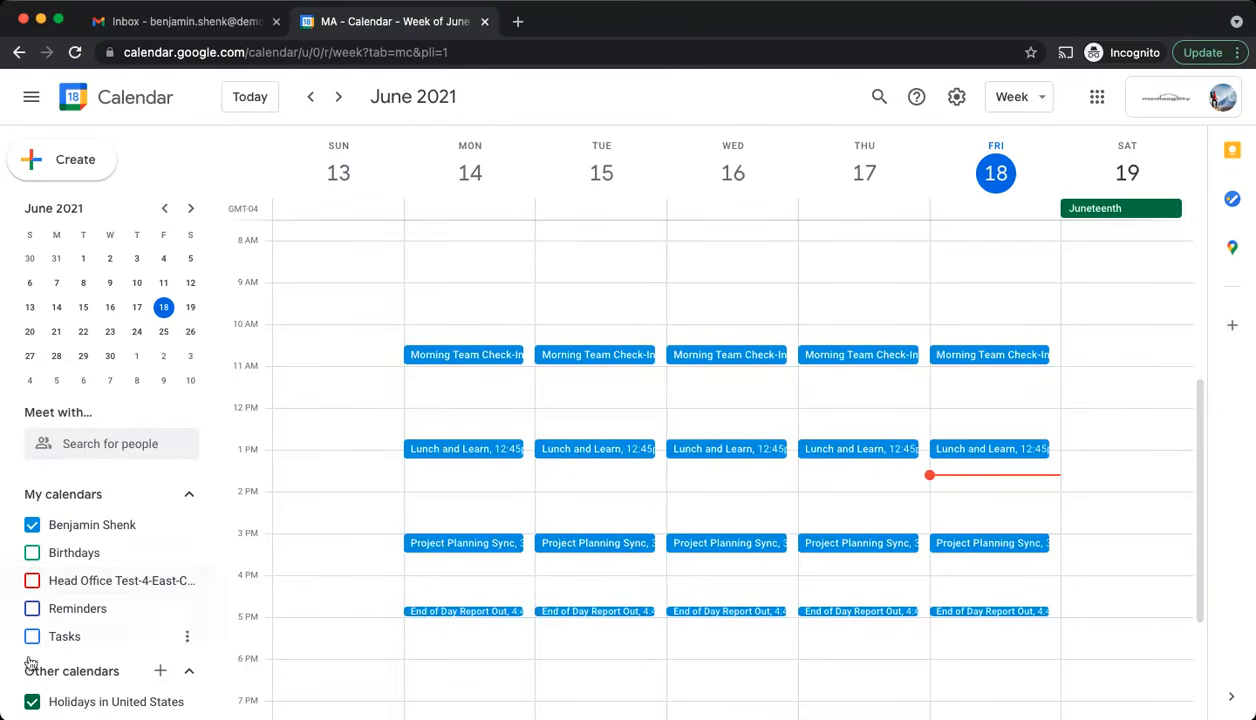
Step: Subscribe to a colleague's calendar by choosing the first person suggested for adding a calendar
{"action": "left_click", "coordinate": [161, 671]}
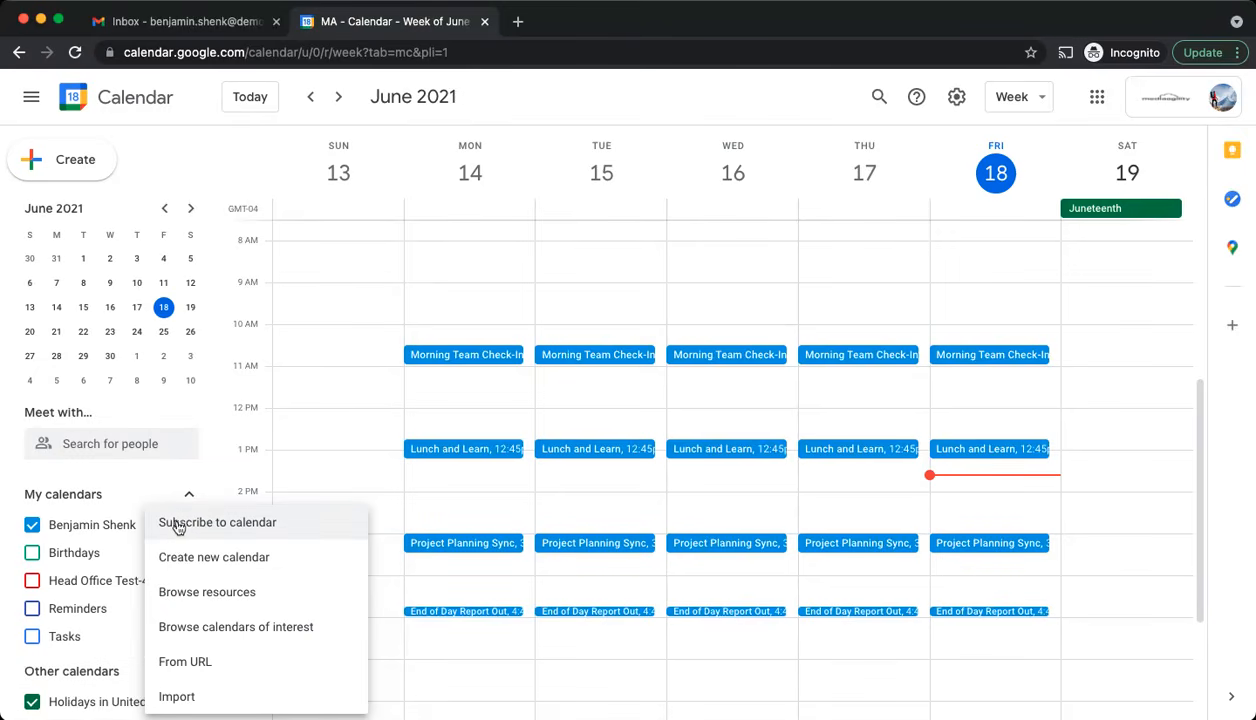
{"action": "left_click", "coordinate": [270, 524]}
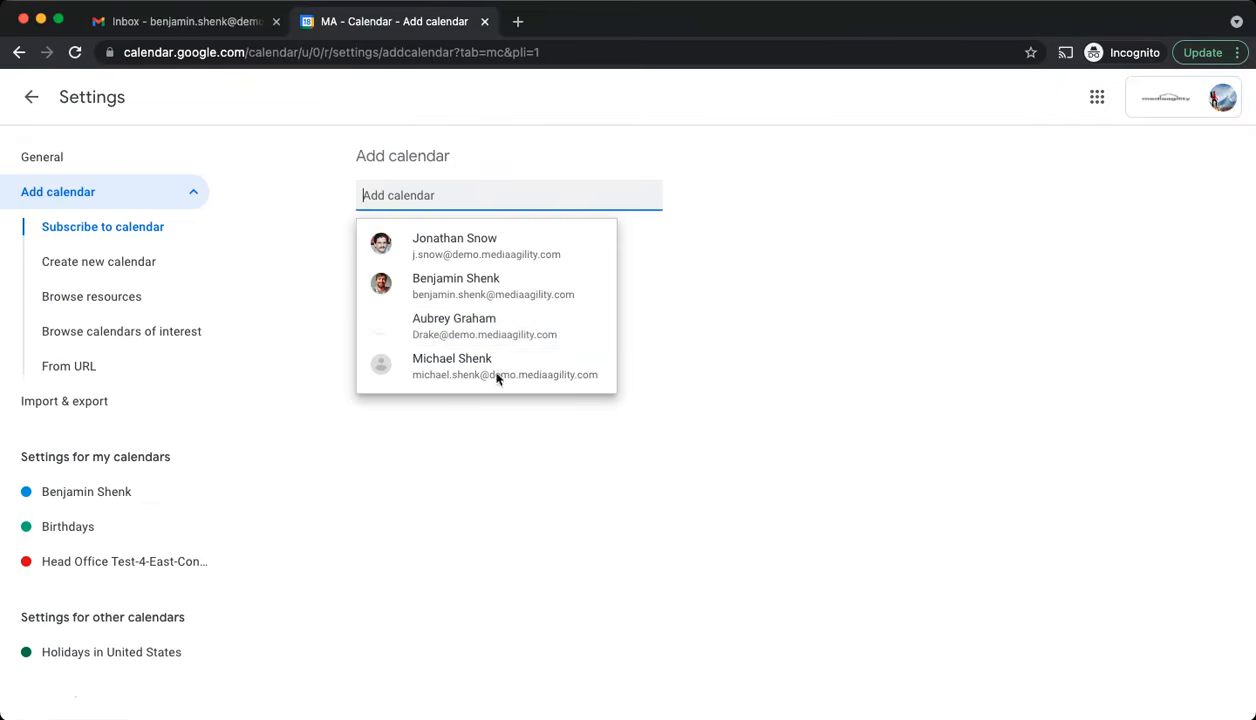
{"action": "left_click", "coordinate": [622, 236]}
{"action": "left_click", "coordinate": [550, 201]}
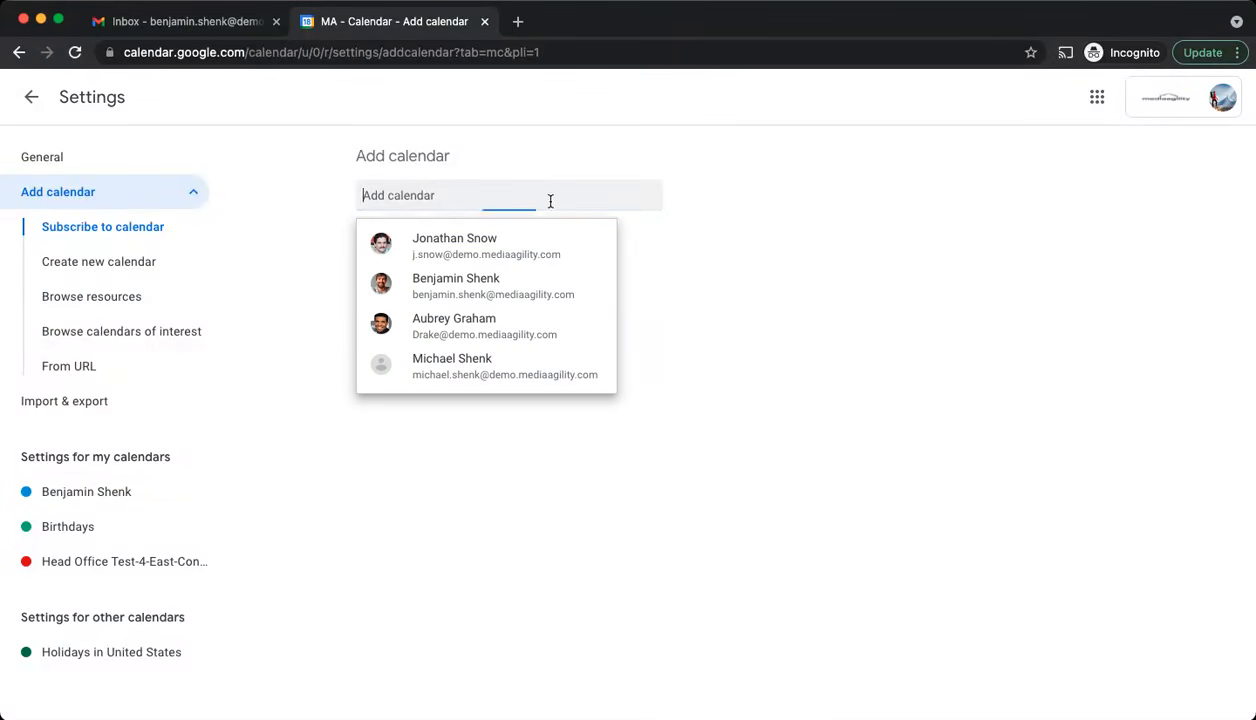
{"action": "mouse_move", "coordinate": [432, 262]}
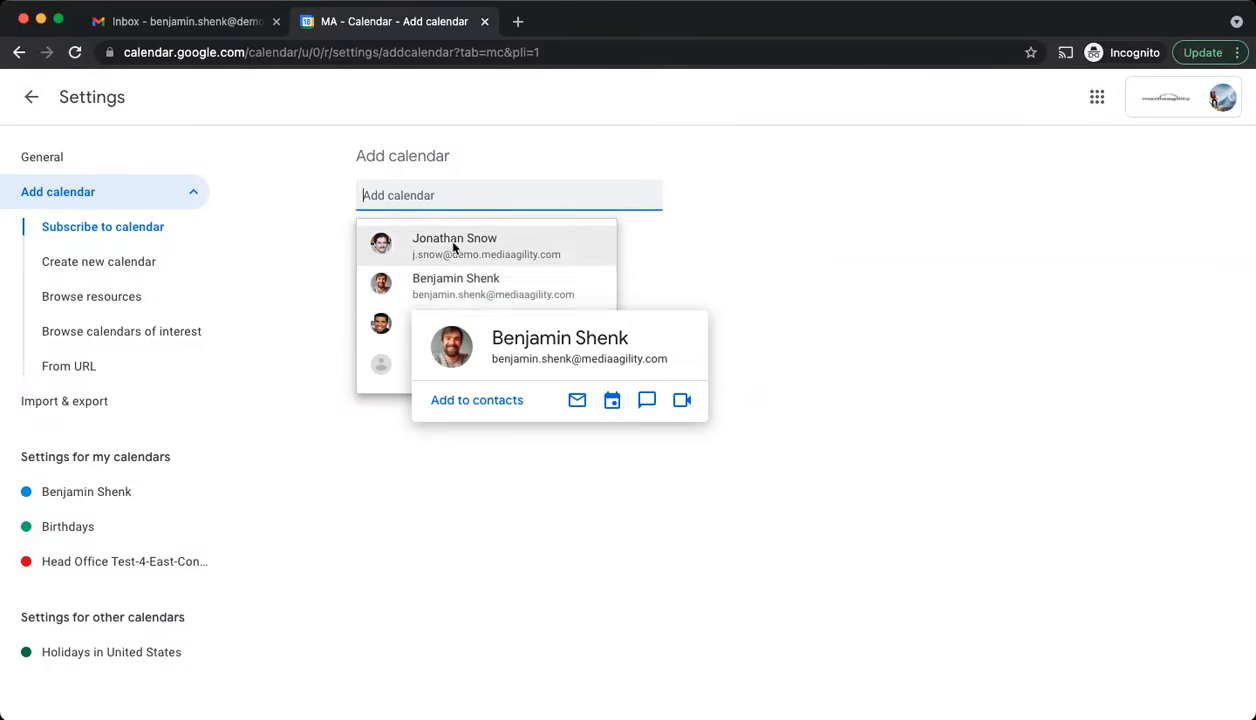
{"action": "left_click", "coordinate": [866, 397]}
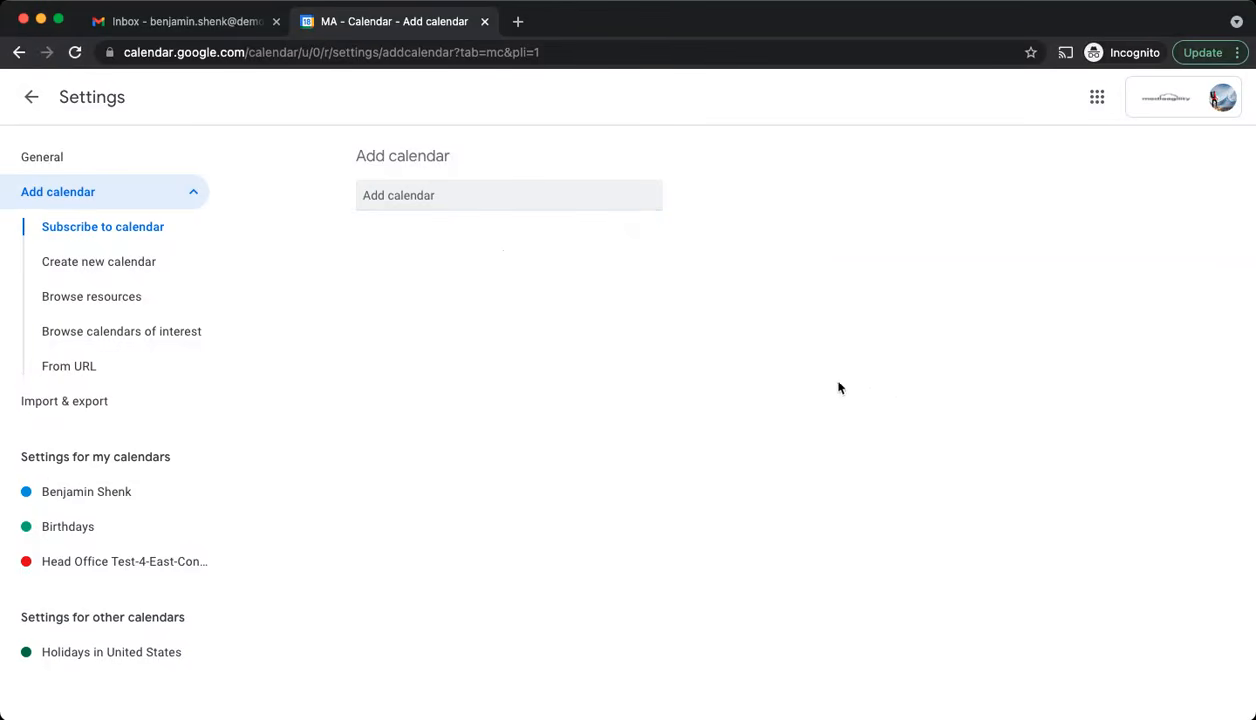
{"action": "left_click", "coordinate": [517, 197]}
{"action": "left_click", "coordinate": [505, 250]}
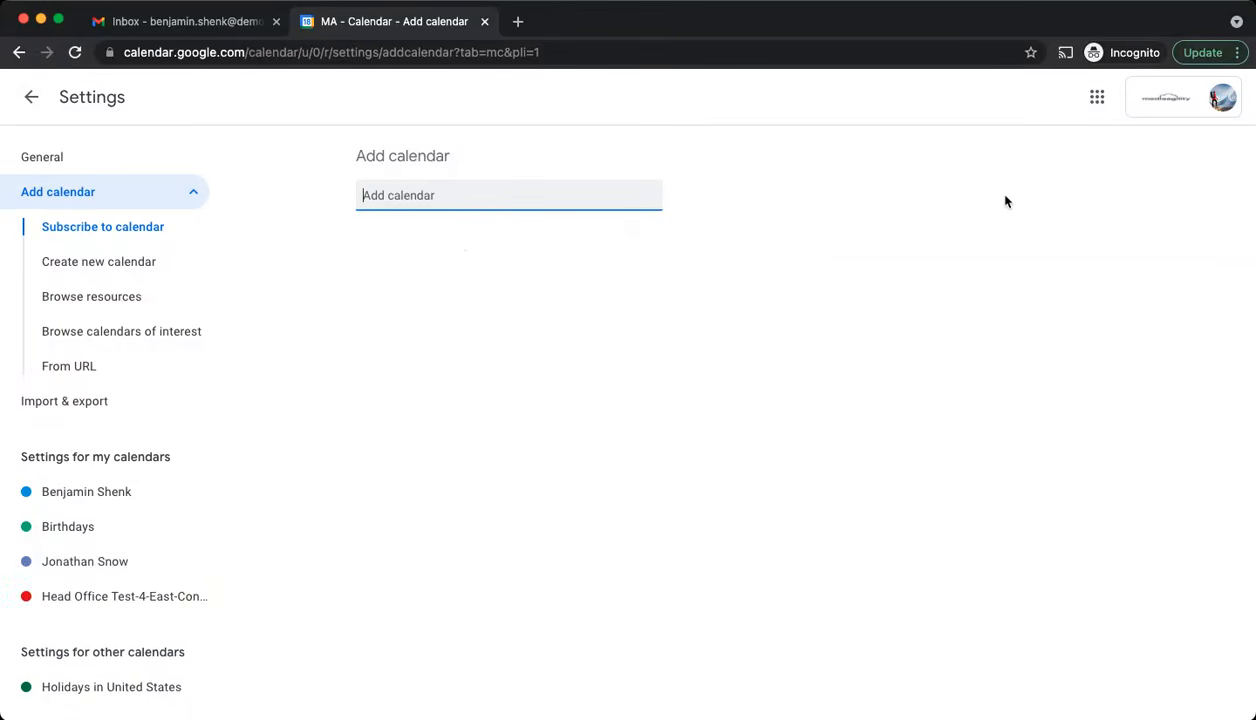
Step: Look through the added colleague's calendar settings and try to clear the calendar's name
{"action": "scroll", "coordinate": [990, 398], "scroll_direction": "down", "scroll_amount": 5}
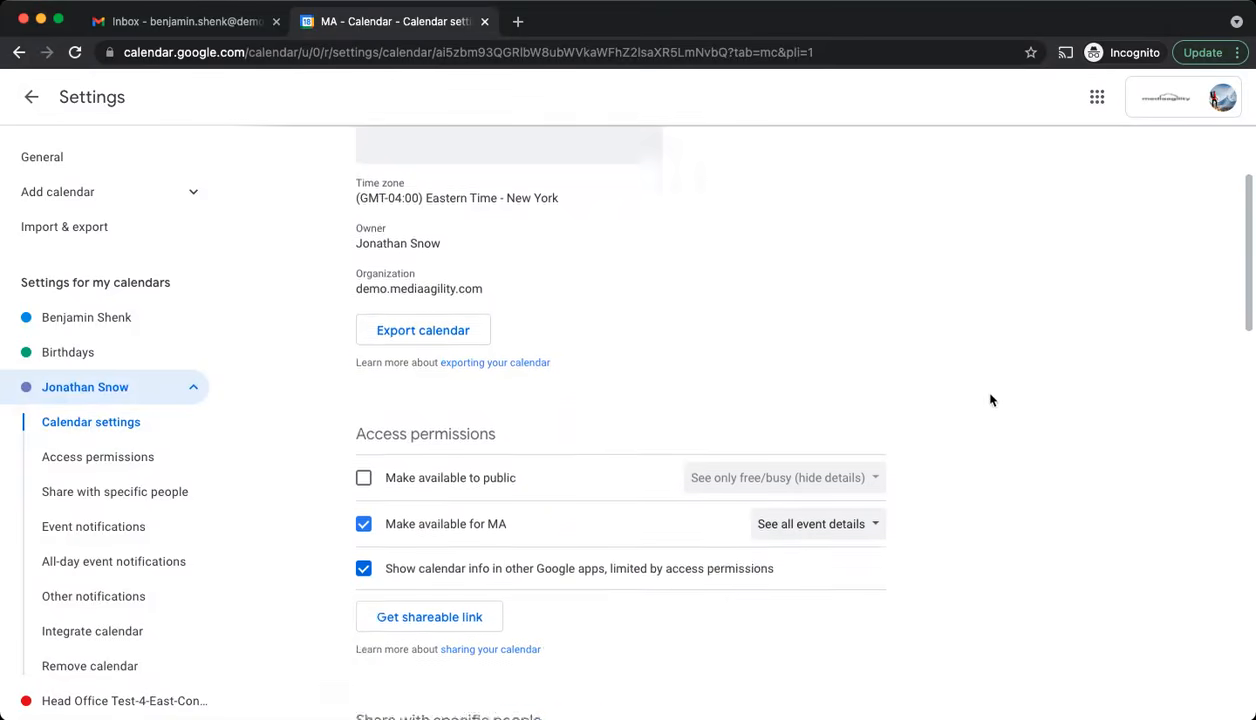
{"action": "scroll", "coordinate": [477, 390], "scroll_direction": "up", "scroll_amount": 3}
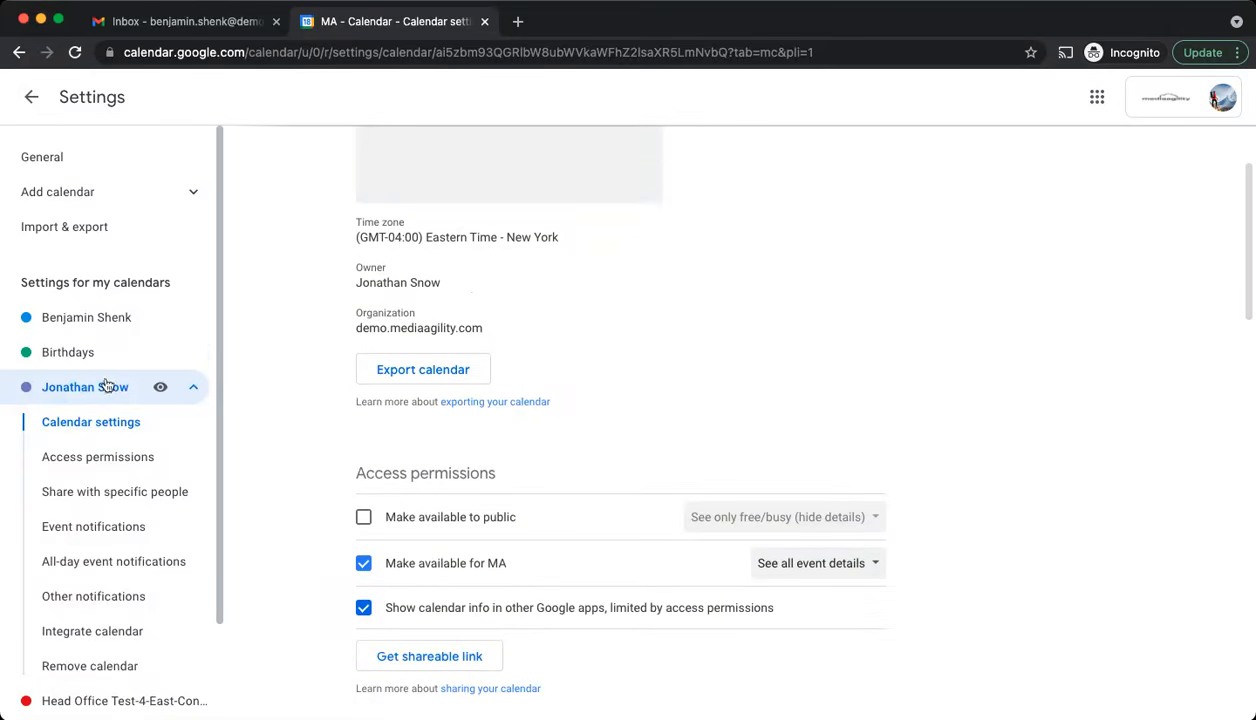
{"action": "scroll", "coordinate": [886, 312], "scroll_direction": "up", "scroll_amount": 2}
{"action": "left_click_drag", "start_coordinate": [459, 204], "coordinate": [328, 207]}
{"action": "key", "text": "BackSpace"}
{"action": "left_click", "coordinate": [905, 365]}
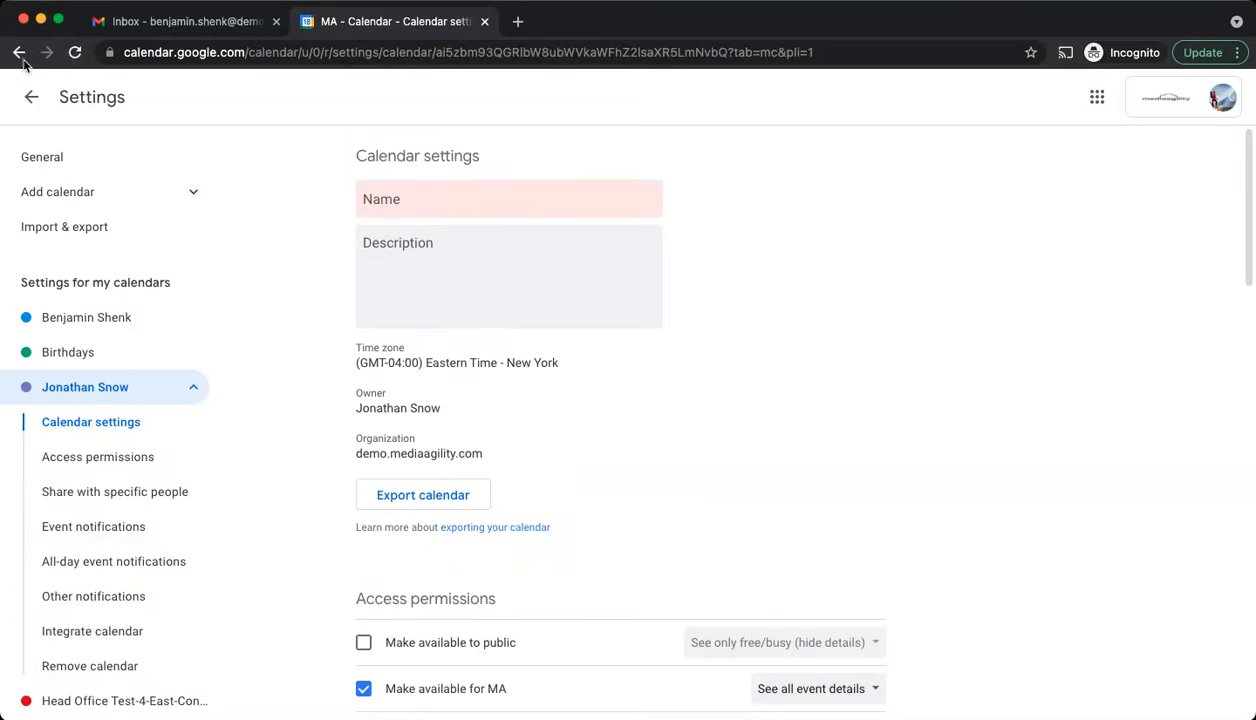
Step: Return to the week view and turn the colleague's calendar off and back on
{"action": "left_click", "coordinate": [31, 97]}
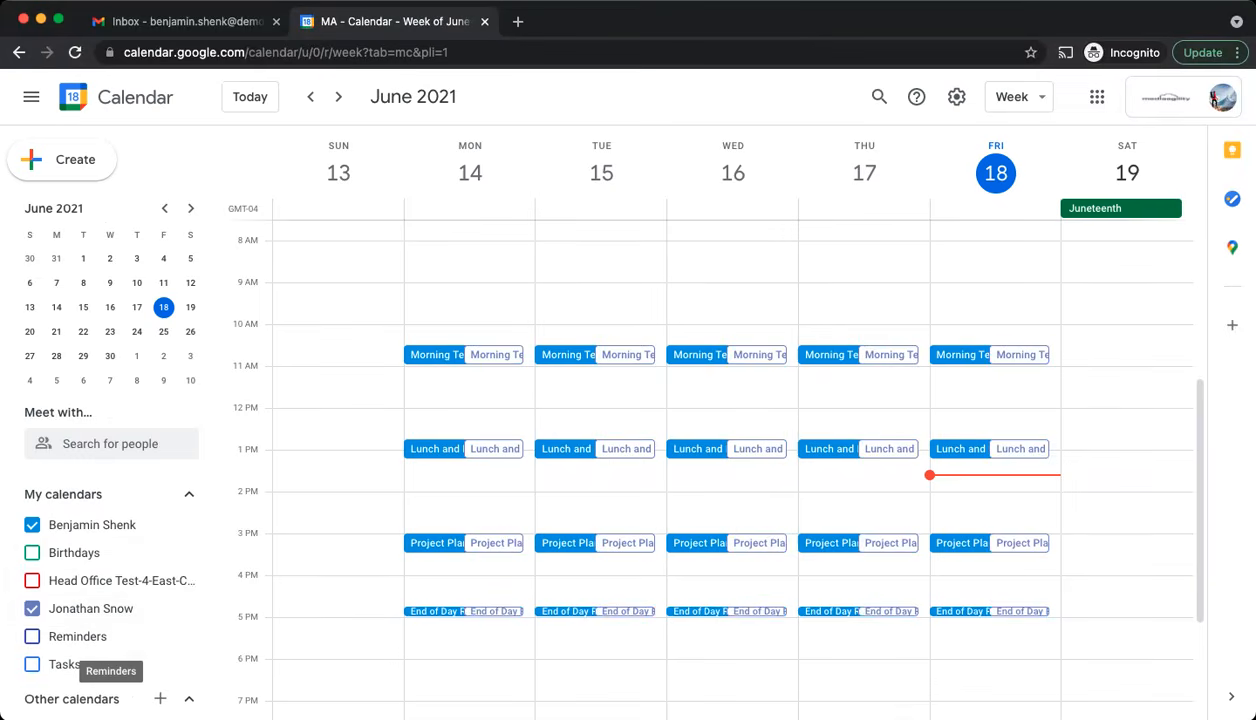
{"action": "left_click", "coordinate": [32, 608]}
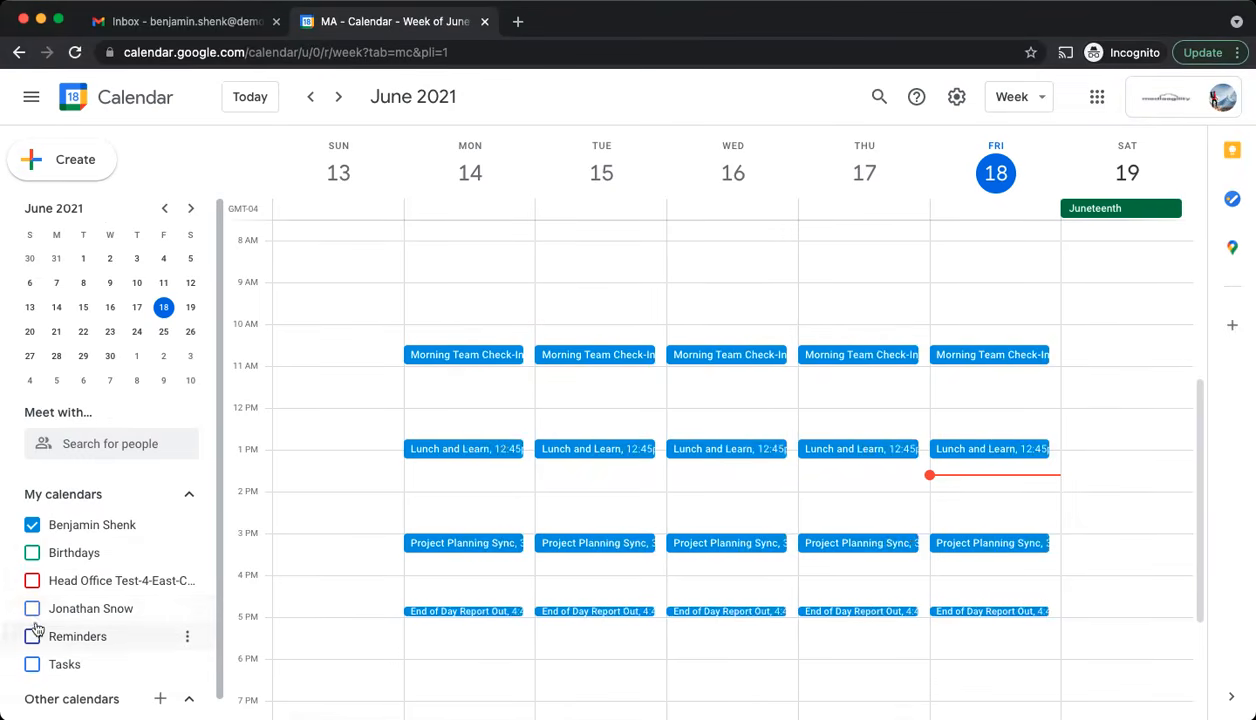
{"action": "left_click", "coordinate": [32, 608]}
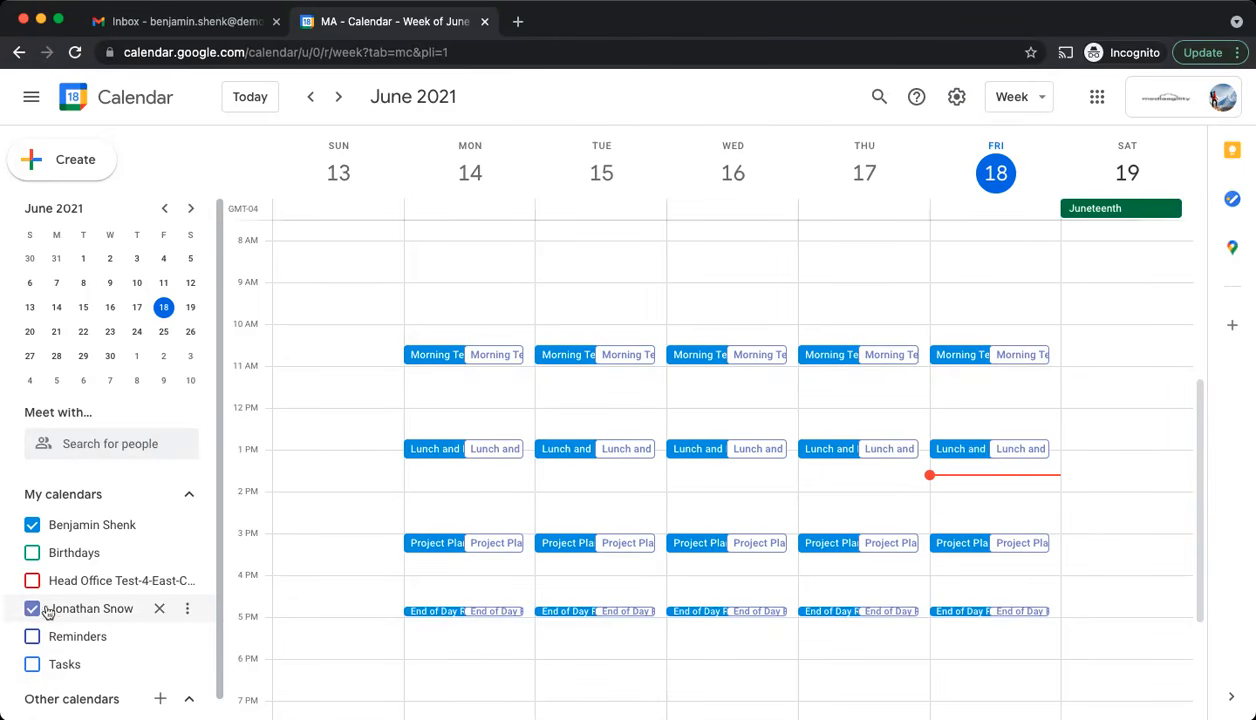
Step: Change the colleague's calendar color to dark green and hide that calendar from the week view
{"action": "left_click", "coordinate": [187, 608]}
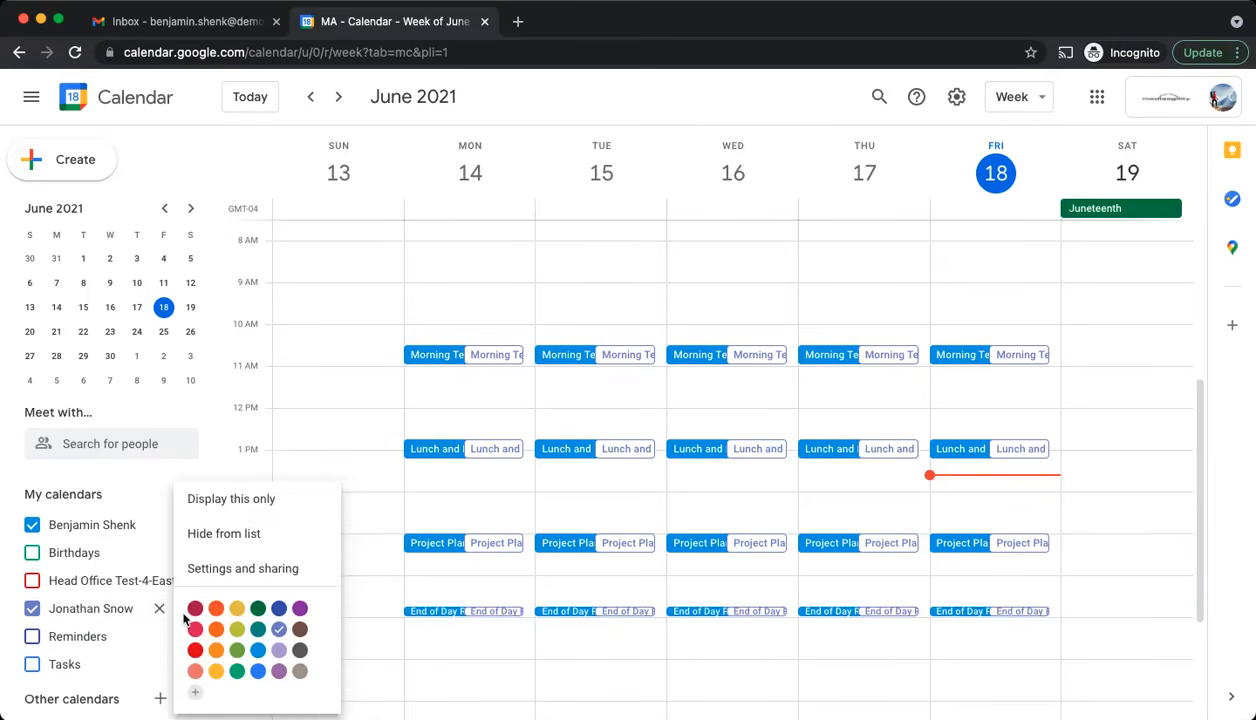
{"action": "left_click", "coordinate": [258, 608]}
{"action": "left_click", "coordinate": [187, 608]}
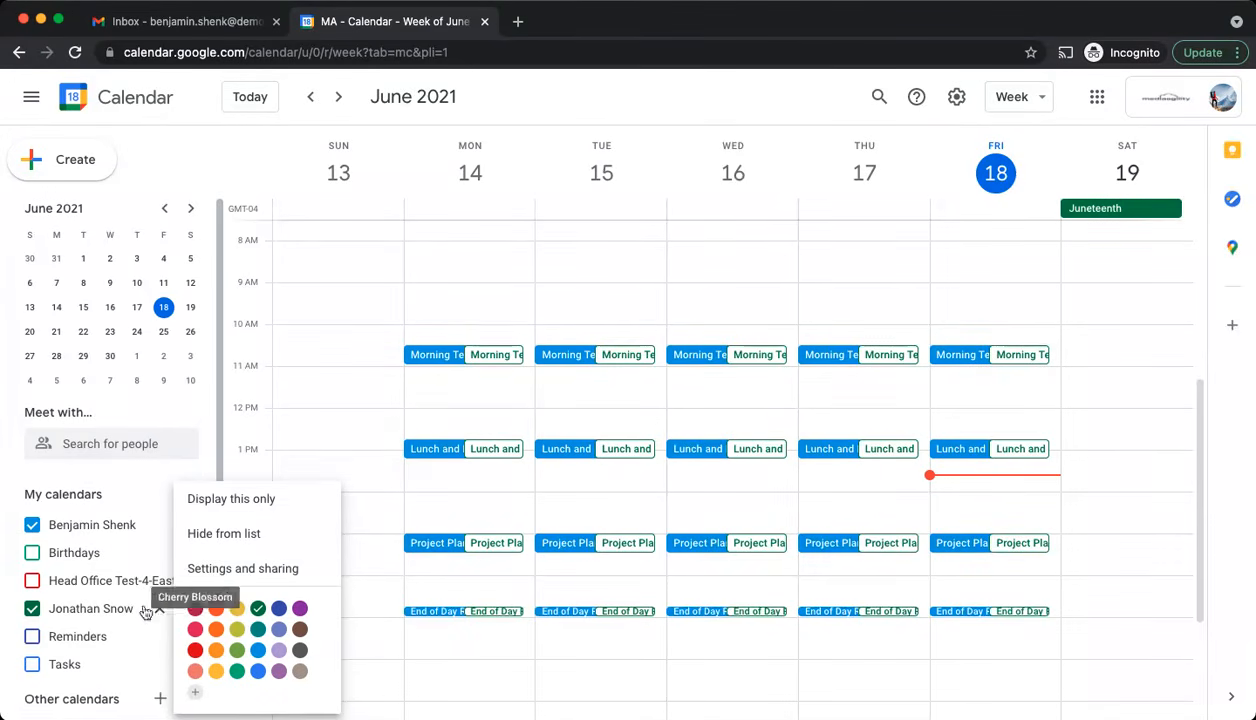
{"action": "left_click", "coordinate": [29, 611]}
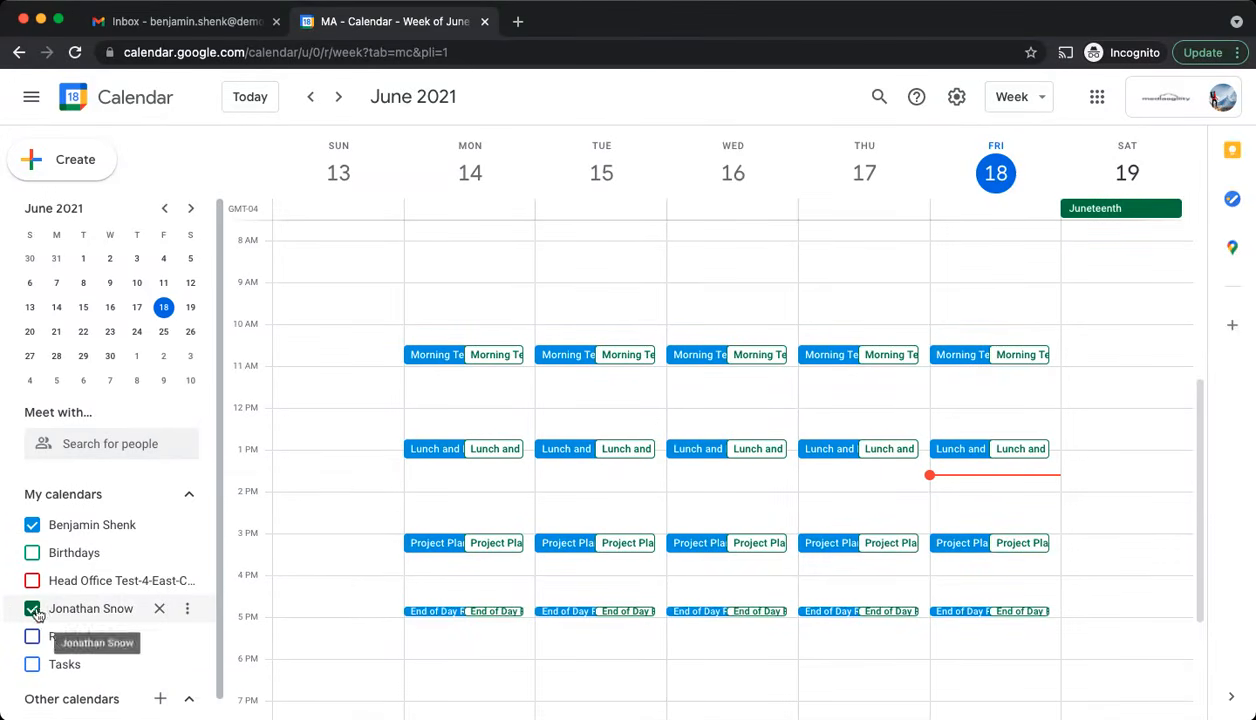
{"action": "left_click", "coordinate": [31, 610]}
Step: Examine the form for adding a calendar from a URL and return to the week view
{"action": "scroll", "coordinate": [107, 583], "scroll_direction": "down", "scroll_amount": 1}
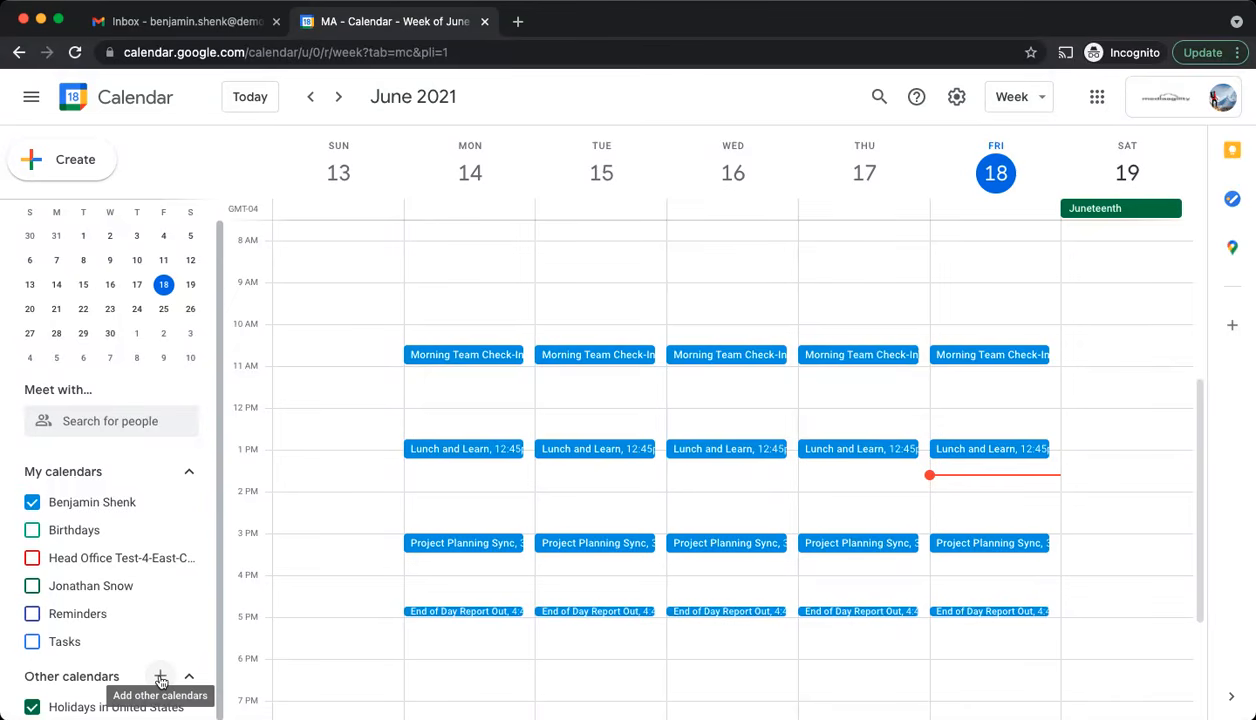
{"action": "left_click", "coordinate": [160, 678]}
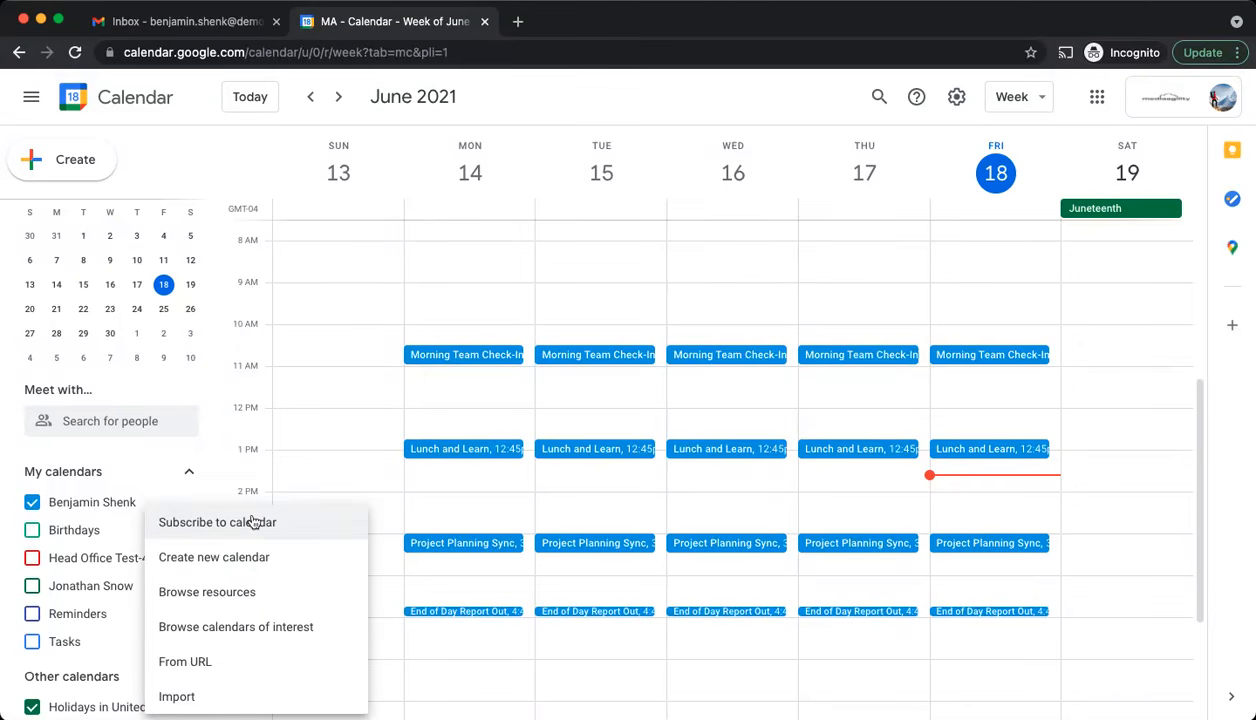
{"action": "left_click", "coordinate": [185, 663]}
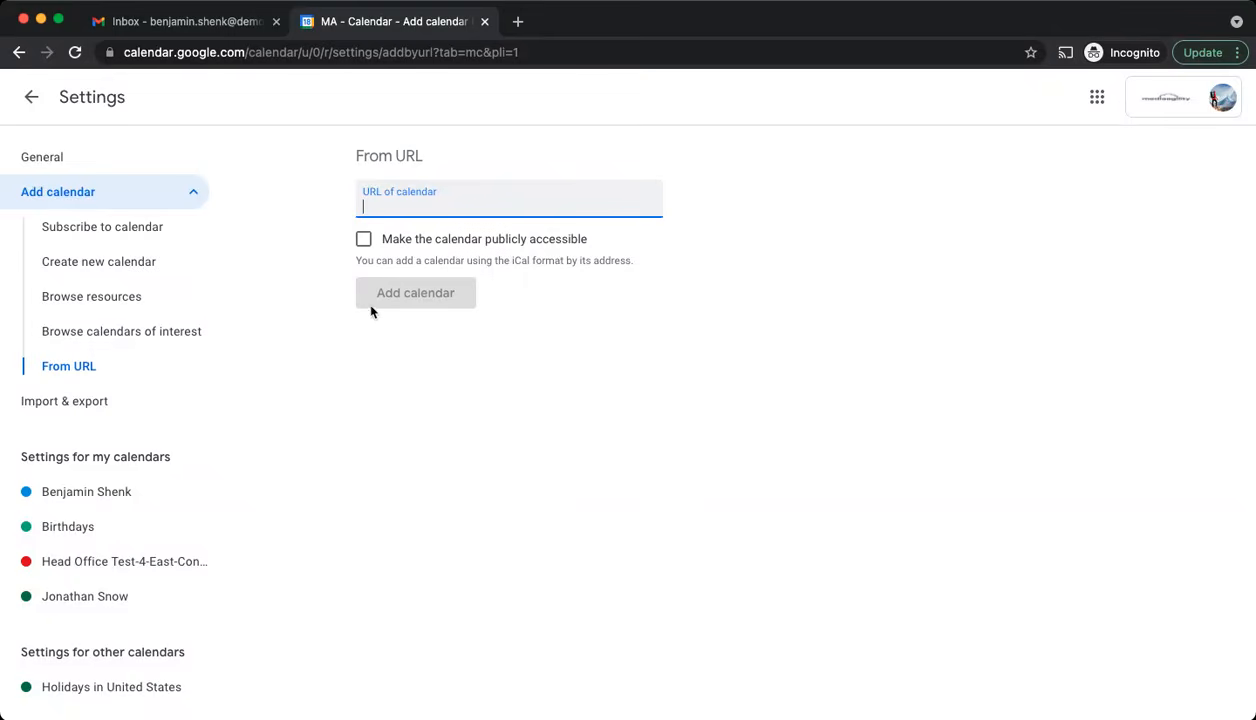
{"action": "left_click", "coordinate": [29, 106]}
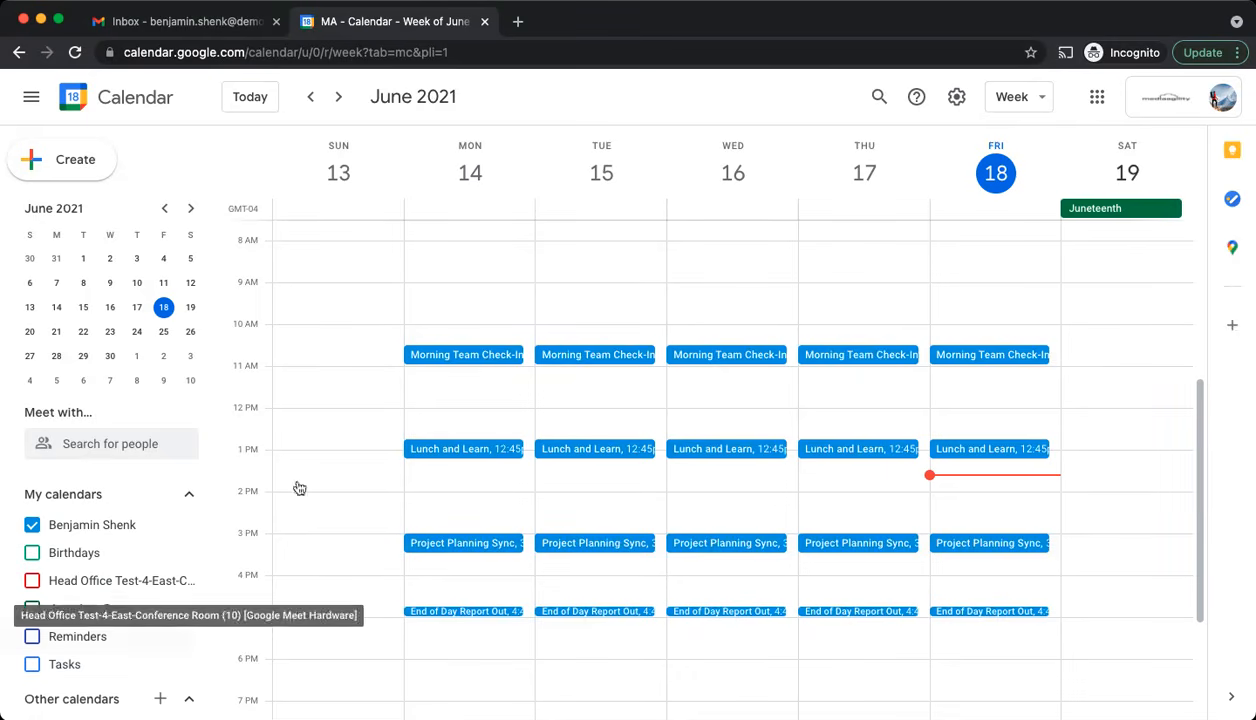
Step: Create and save an event titled Meeting on Monday, June 14, 11:30am–12:30pm, in the Head Office Test-4-East-Conference Room (10) calendar
{"action": "left_click", "coordinate": [508, 392]}
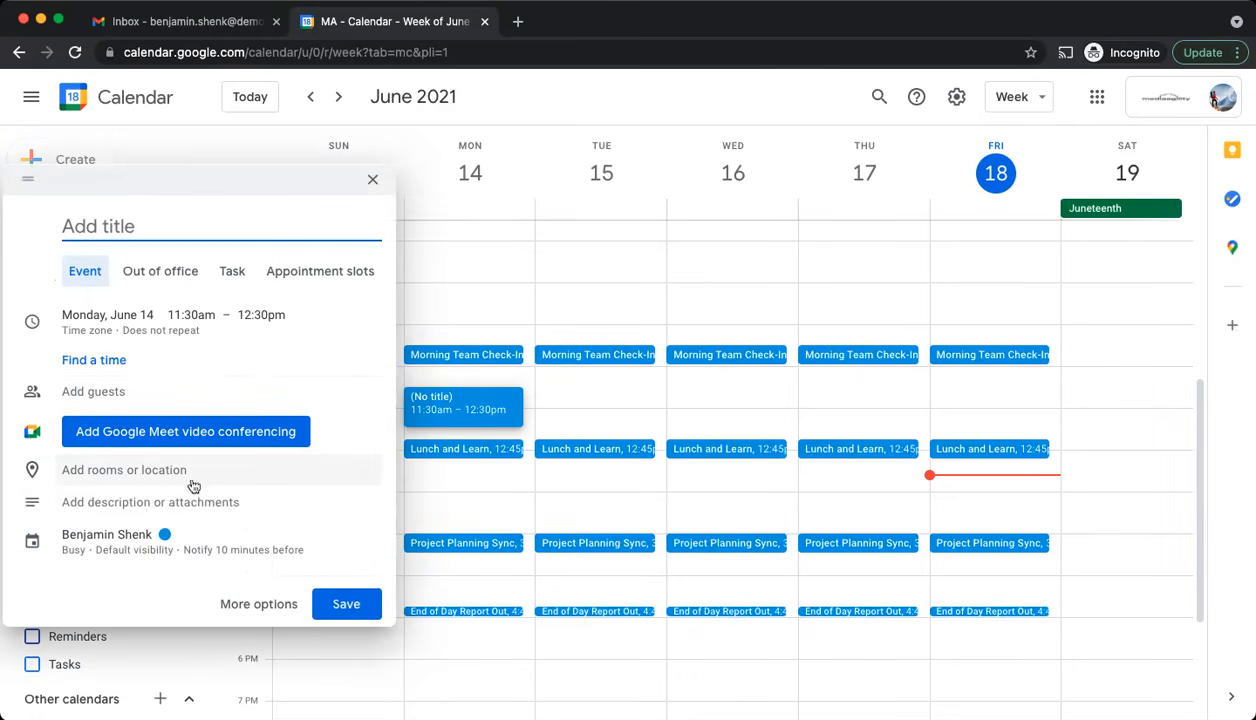
{"action": "left_click", "coordinate": [258, 604]}
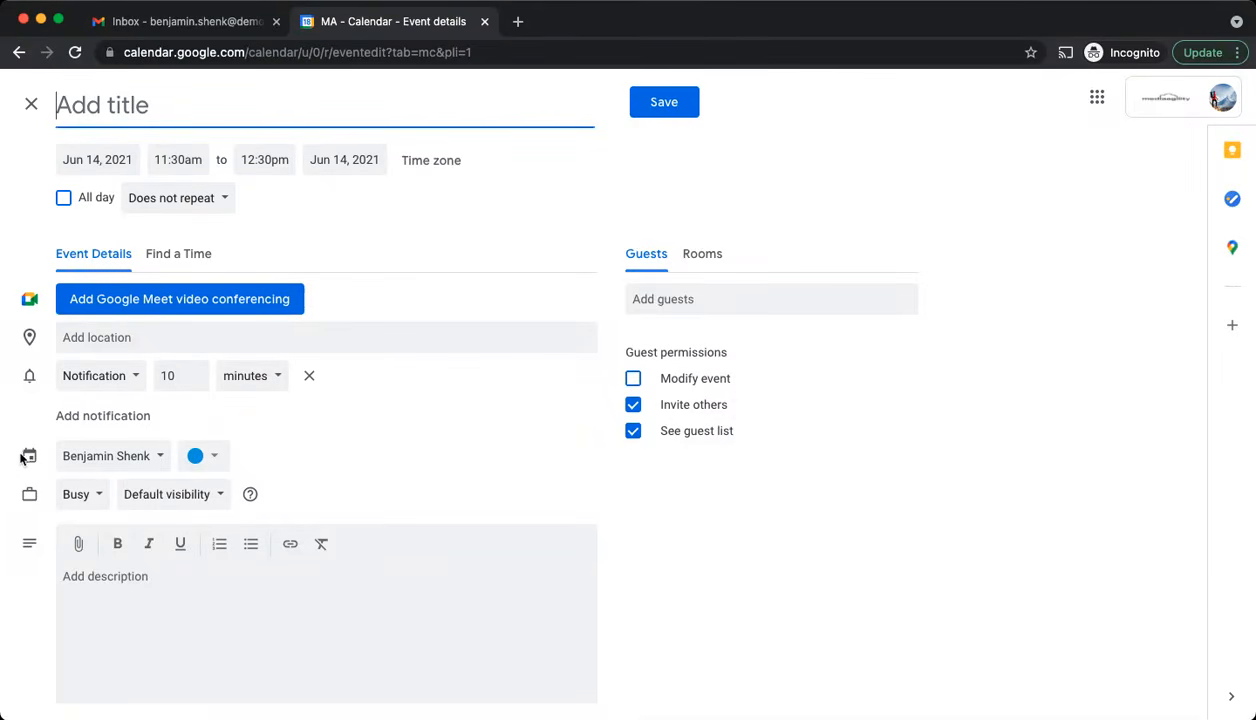
{"action": "left_click", "coordinate": [152, 460]}
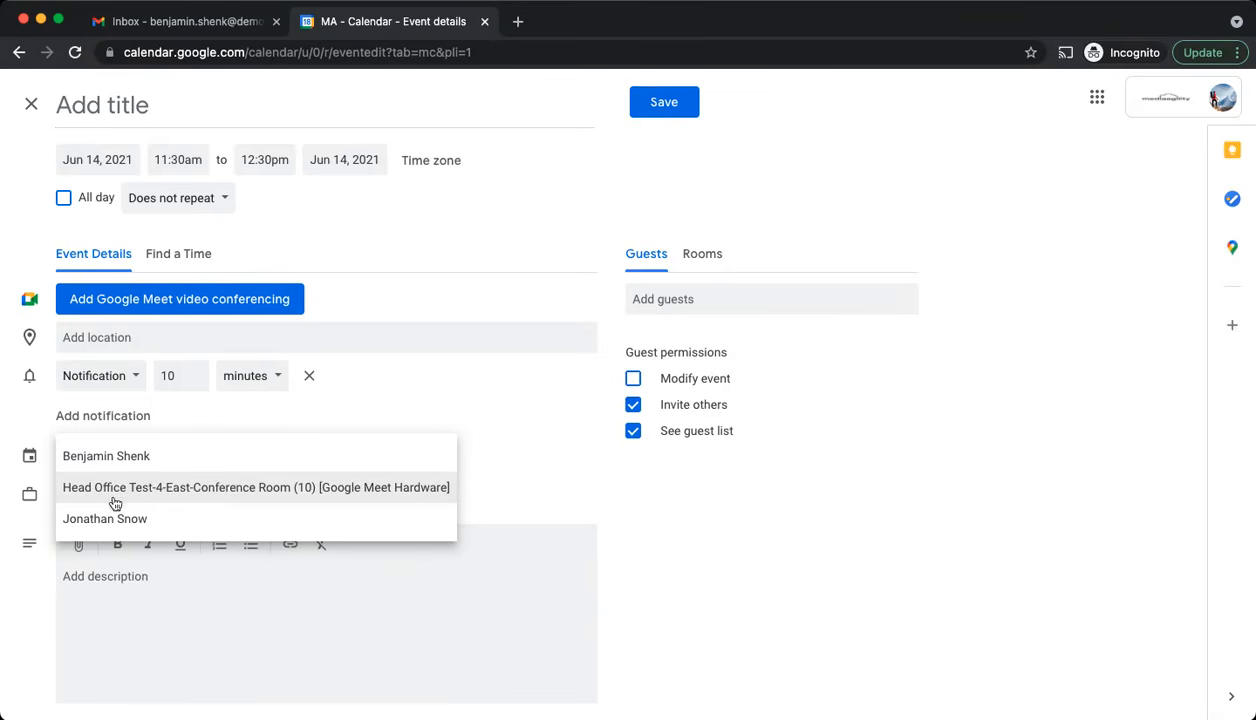
{"action": "left_click", "coordinate": [238, 488]}
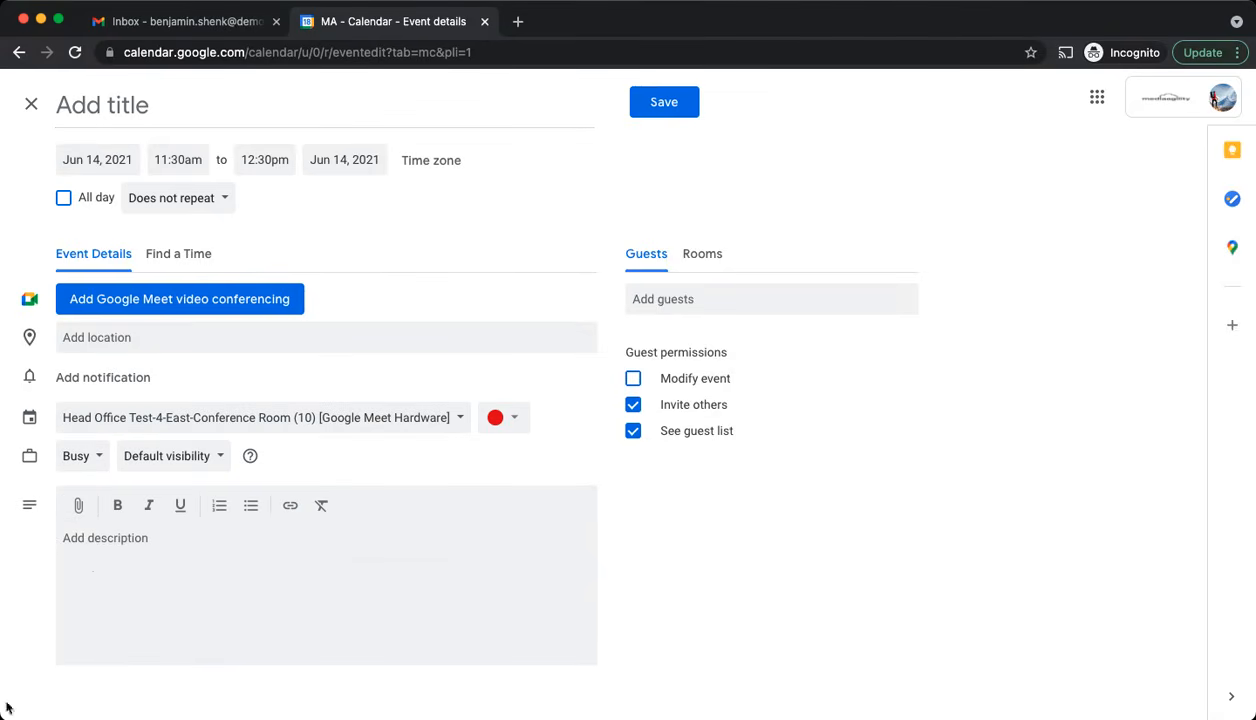
{"action": "left_click", "coordinate": [255, 112]}
{"action": "type", "text": "Meeting"}
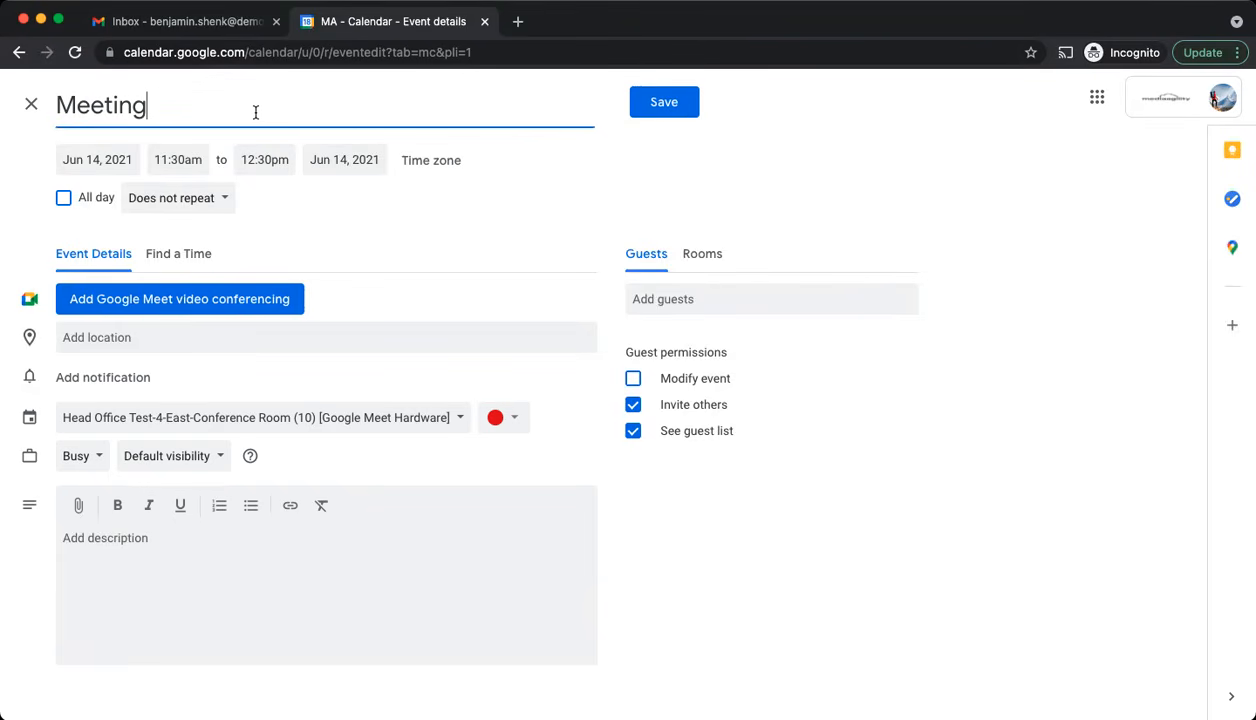
{"action": "left_click", "coordinate": [668, 103]}
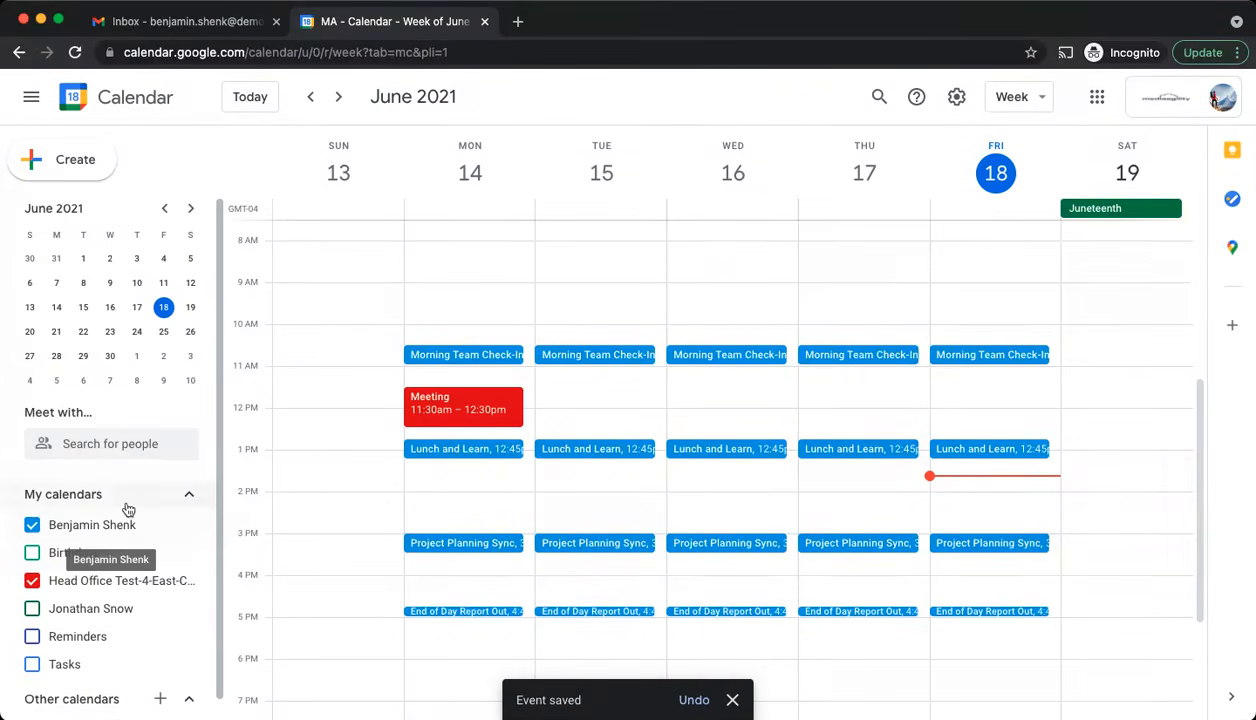
Step: Open the page for browsing calendars of interest and look through its holiday, sports and other categories
{"action": "left_click", "coordinate": [158, 700]}
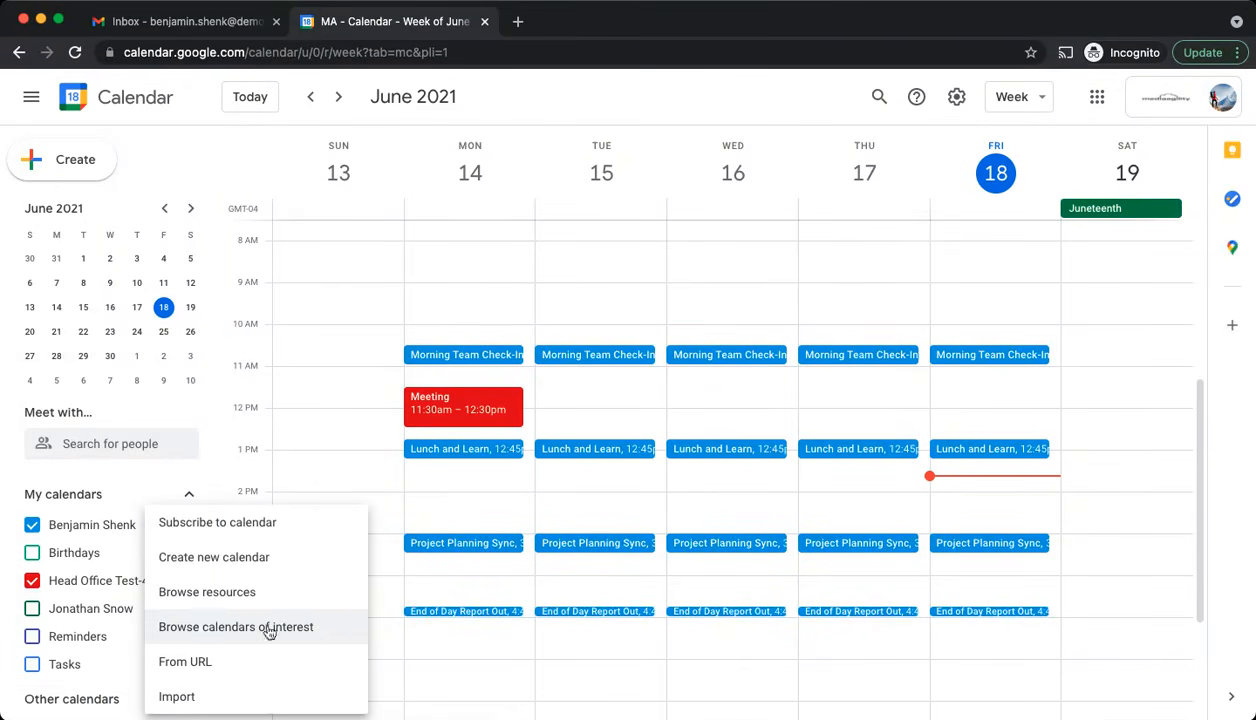
{"action": "left_click", "coordinate": [174, 627]}
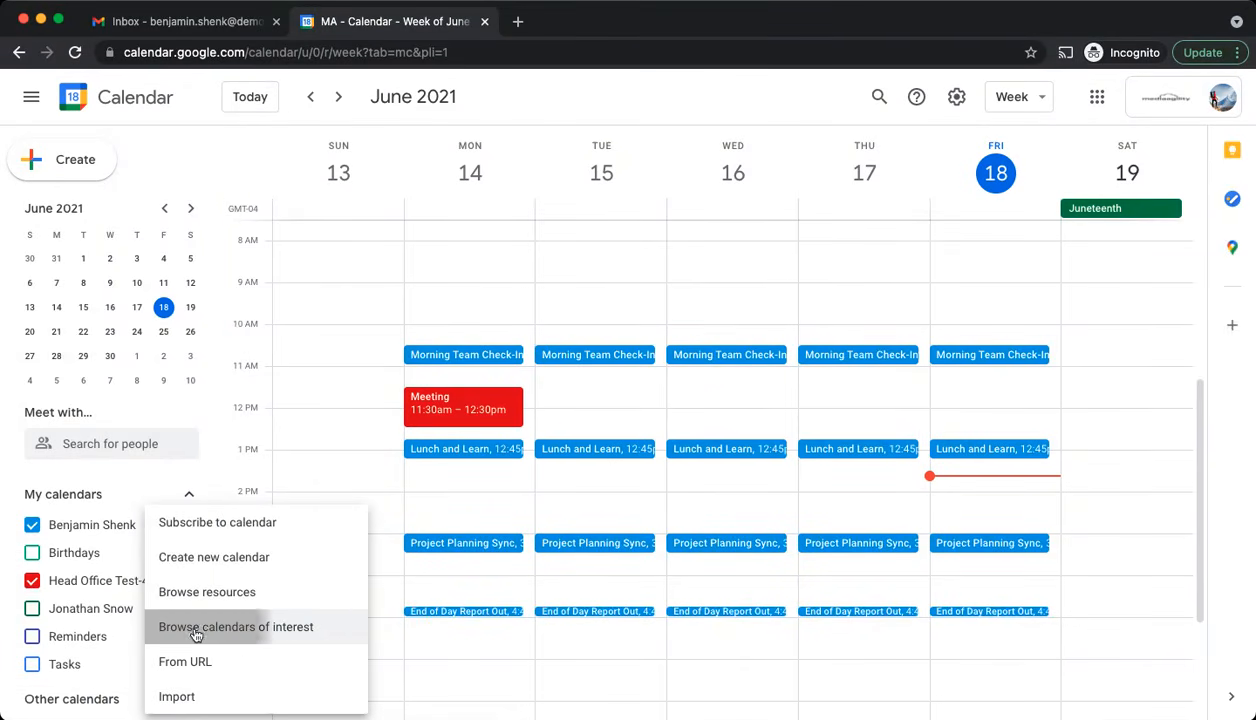
{"action": "scroll", "coordinate": [332, 497], "scroll_direction": "down", "scroll_amount": 5}
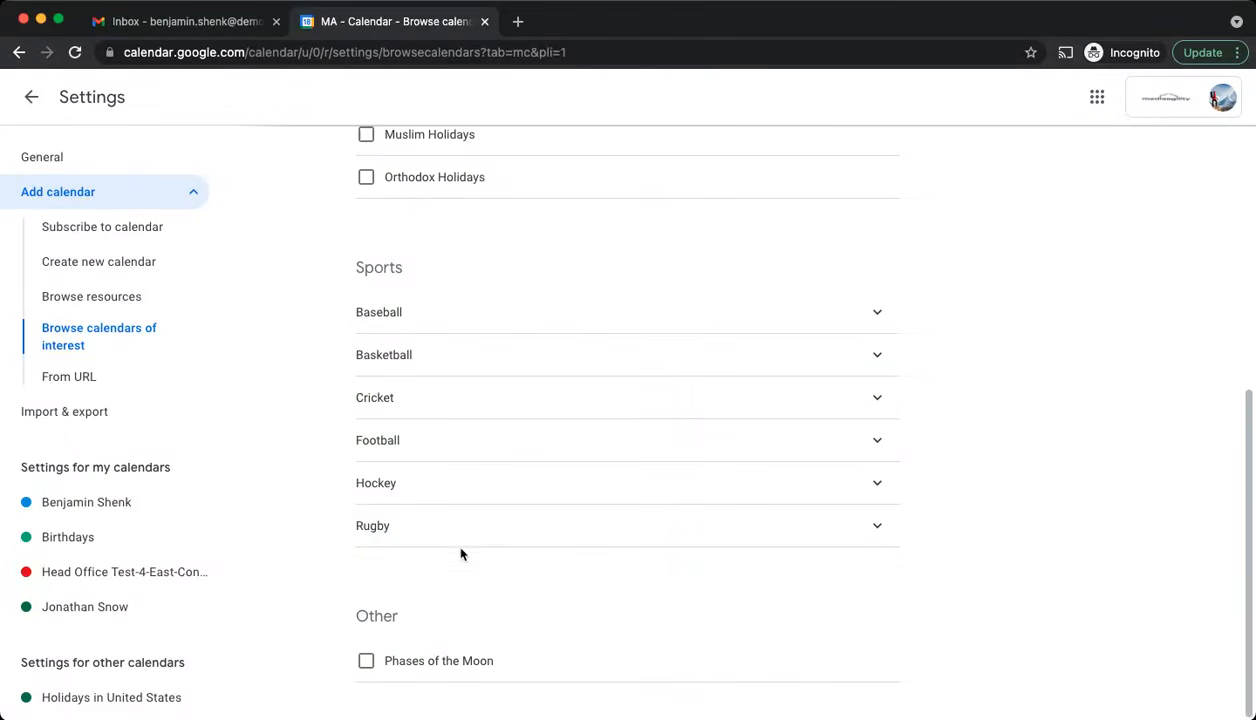
{"action": "scroll", "coordinate": [506, 498], "scroll_direction": "up", "scroll_amount": 5}
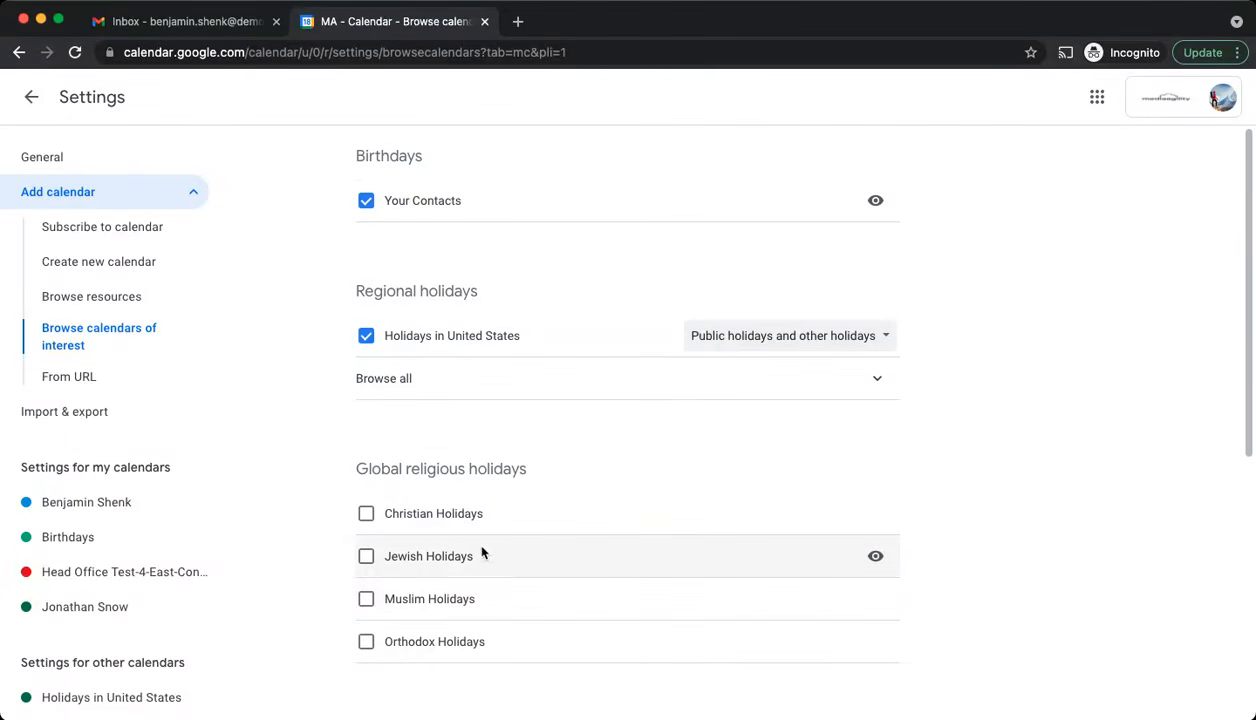
{"action": "scroll", "coordinate": [813, 572], "scroll_direction": "down", "scroll_amount": 5}
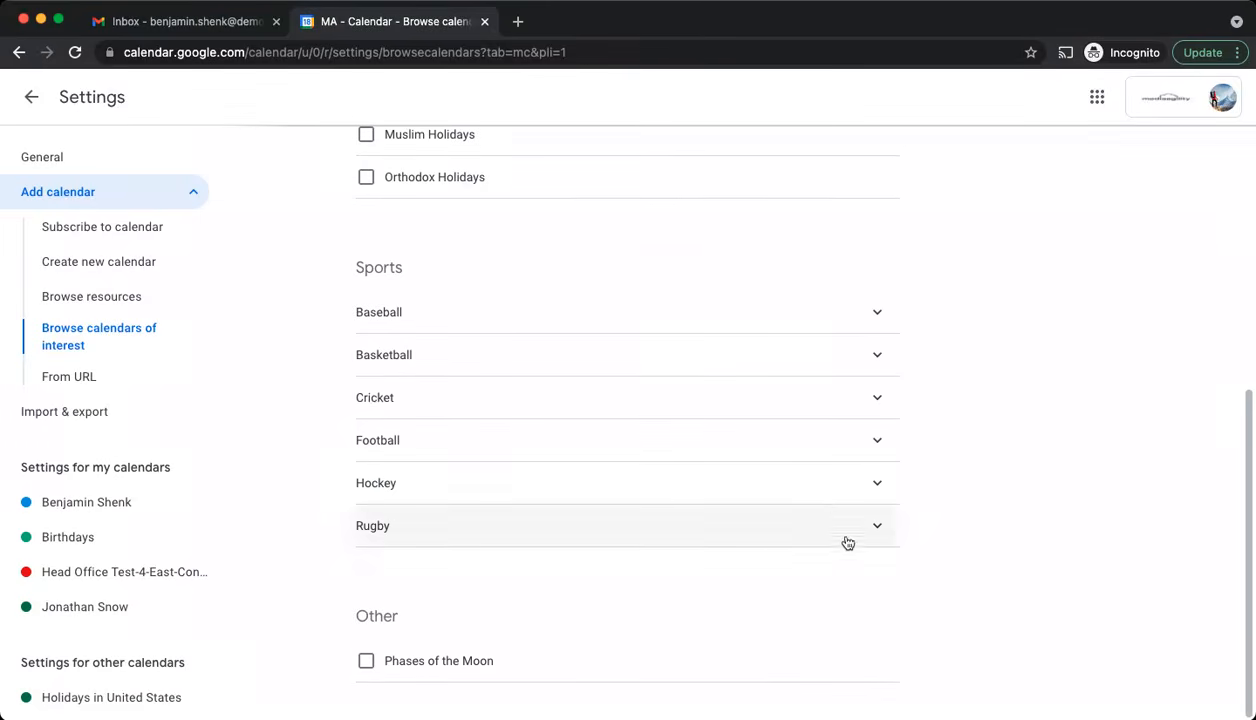
Step: Examine the leagues offered under the Football sports category and collapse it again
{"action": "left_click", "coordinate": [889, 449]}
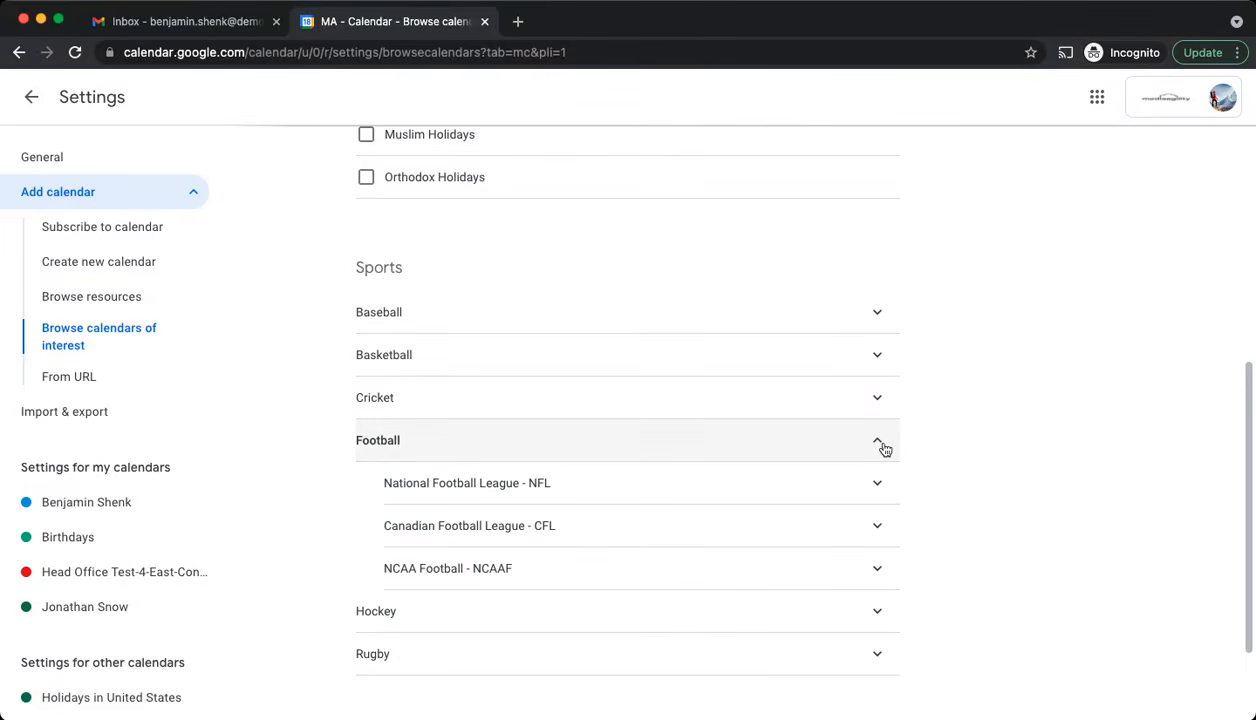
{"action": "left_click", "coordinate": [884, 449]}
{"action": "scroll", "coordinate": [915, 592], "scroll_direction": "up", "scroll_amount": 5}
{"action": "scroll", "coordinate": [906, 603], "scroll_direction": "down", "scroll_amount": 5}
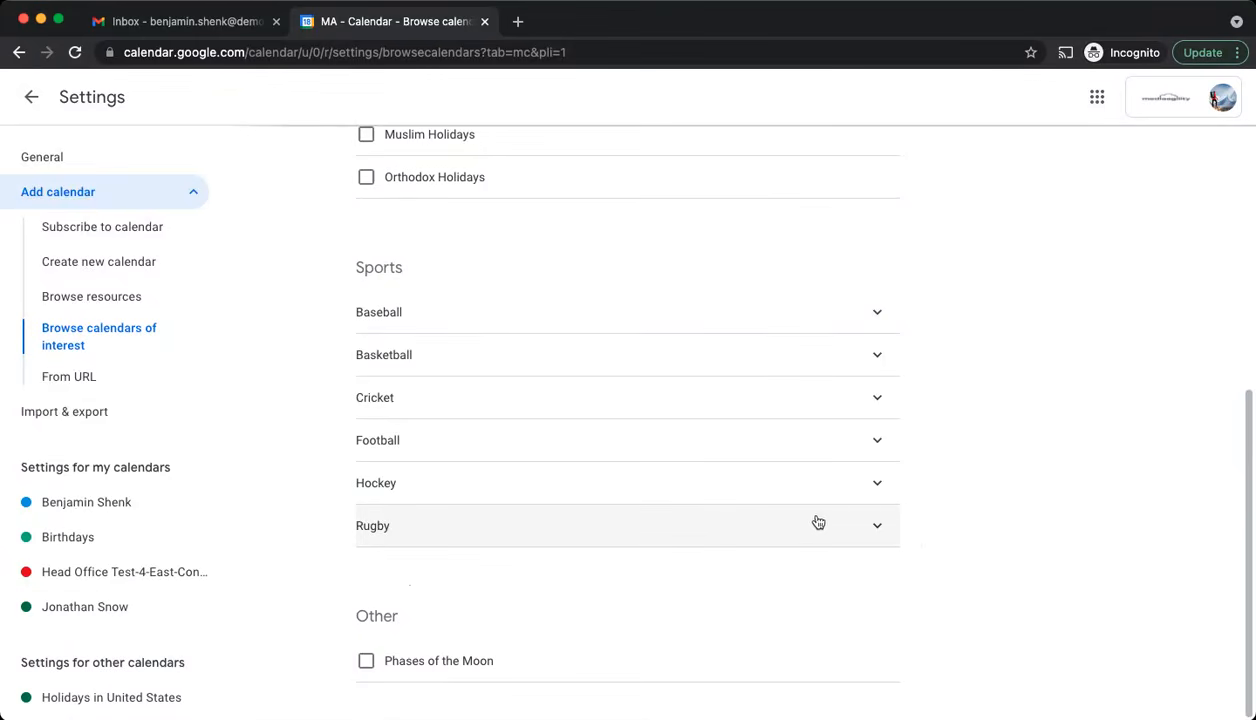
Step: Examine the team calendars of the Heineken Cup - EC under Rugby and return to the week view
{"action": "left_click", "coordinate": [879, 530]}
{"action": "scroll", "coordinate": [960, 570], "scroll_direction": "down", "scroll_amount": 2}
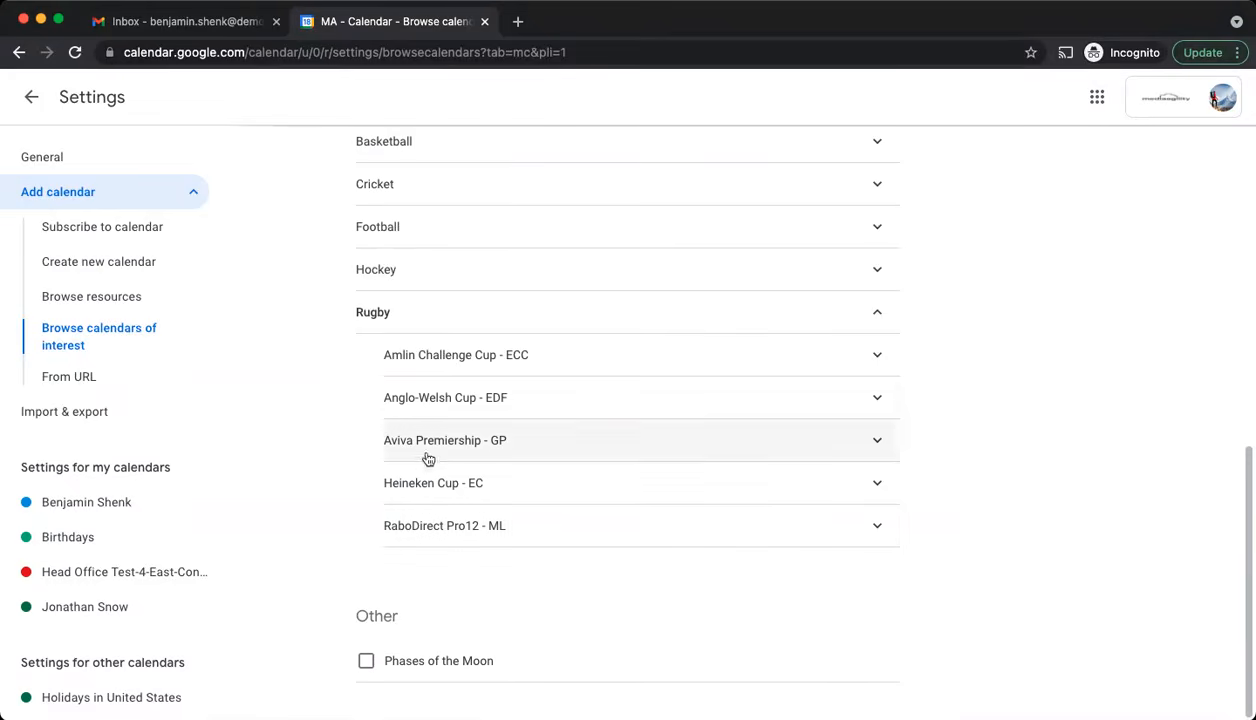
{"action": "left_click", "coordinate": [430, 490]}
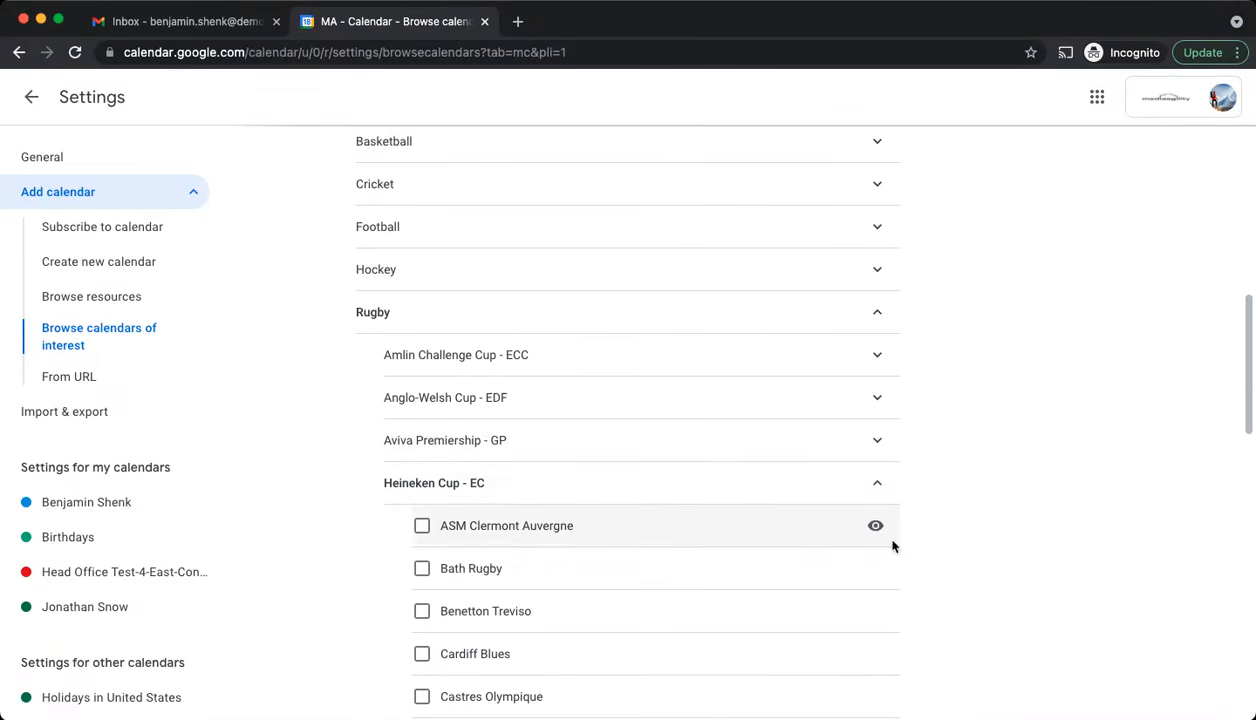
{"action": "scroll", "coordinate": [501, 505], "scroll_direction": "down", "scroll_amount": 2}
{"action": "scroll", "coordinate": [549, 518], "scroll_direction": "down", "scroll_amount": 4}
{"action": "scroll", "coordinate": [549, 518], "scroll_direction": "up", "scroll_amount": 7}
{"action": "scroll", "coordinate": [549, 518], "scroll_direction": "up", "scroll_amount": 5}
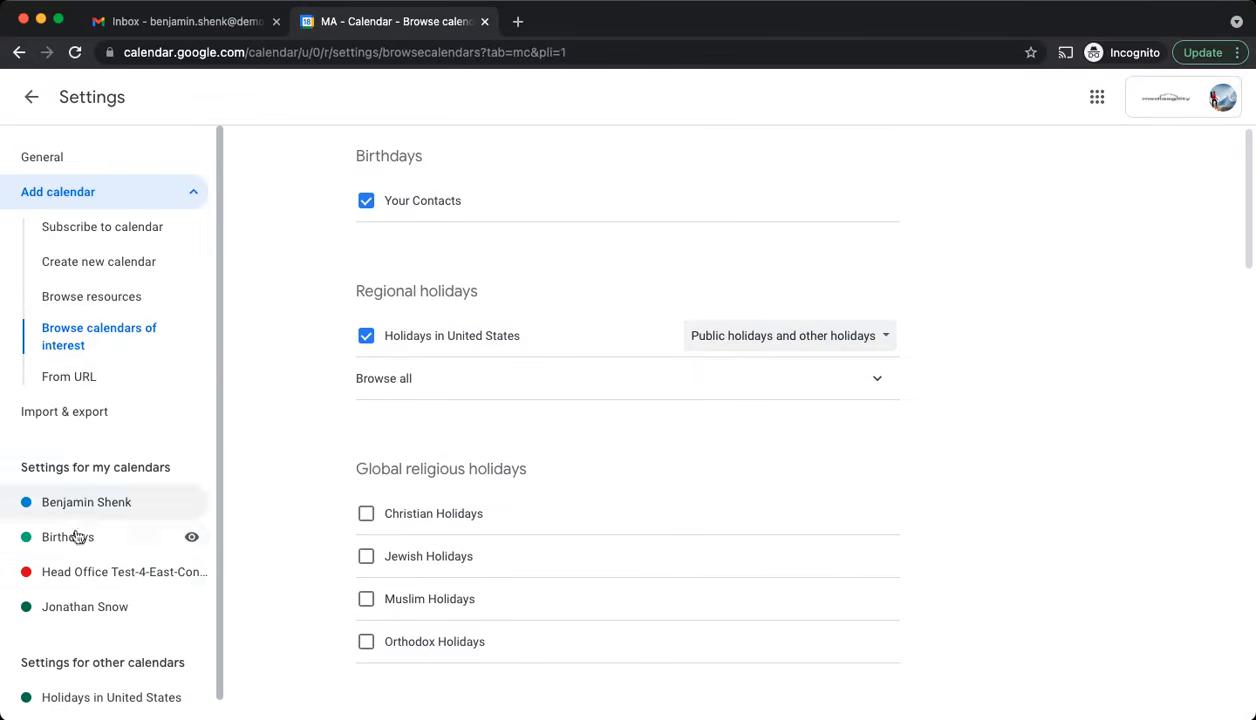
{"action": "left_click", "coordinate": [33, 98]}
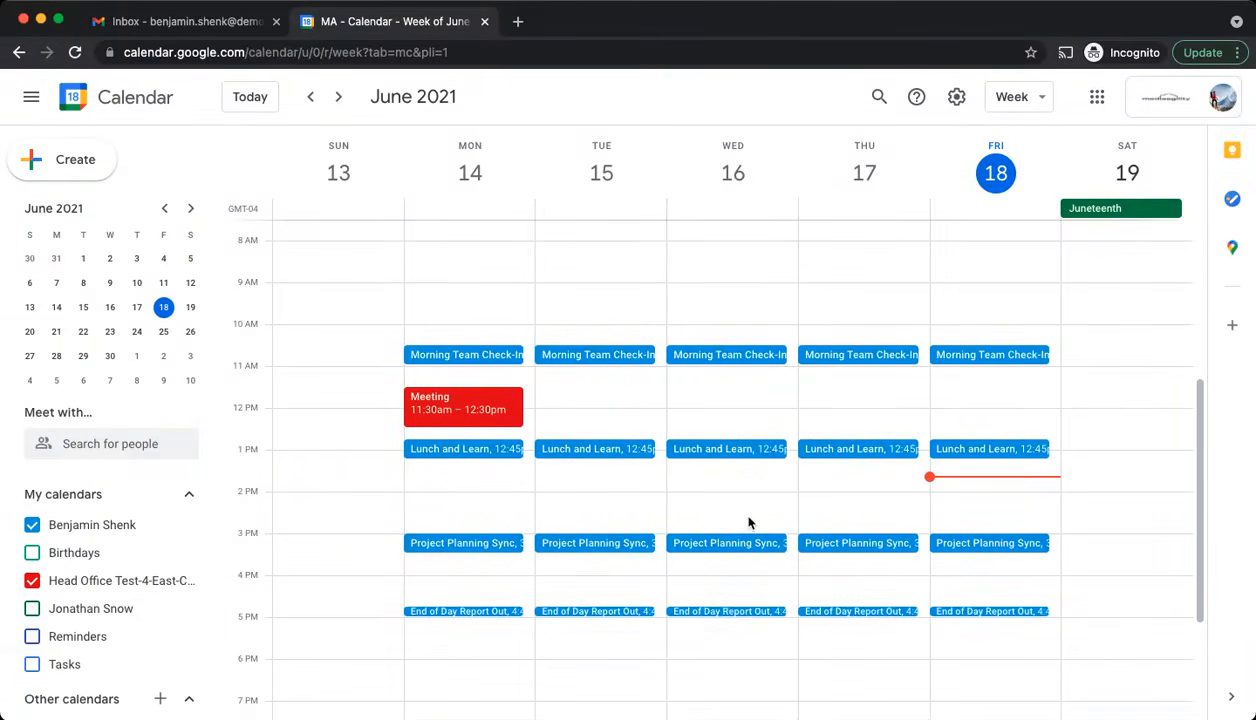